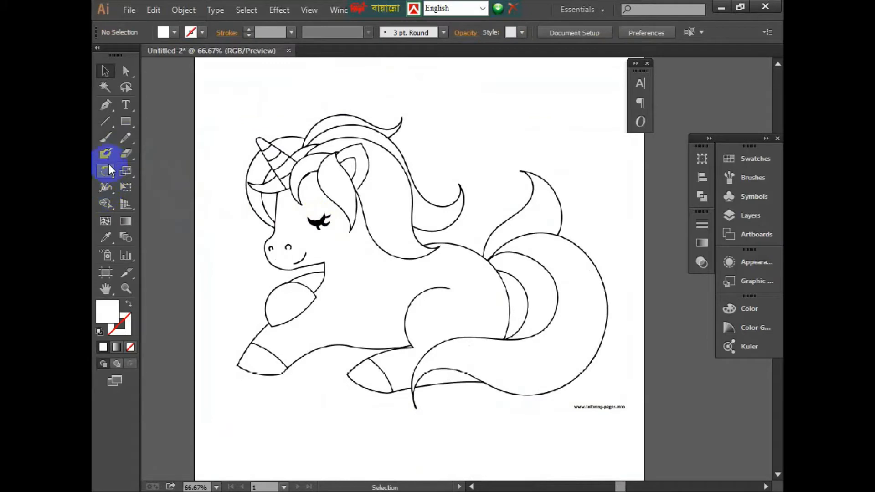
Set the Pen tool to draw with no fill and a red 2 pt stroke.
{"action": "left_click", "coordinate": [105, 106]}
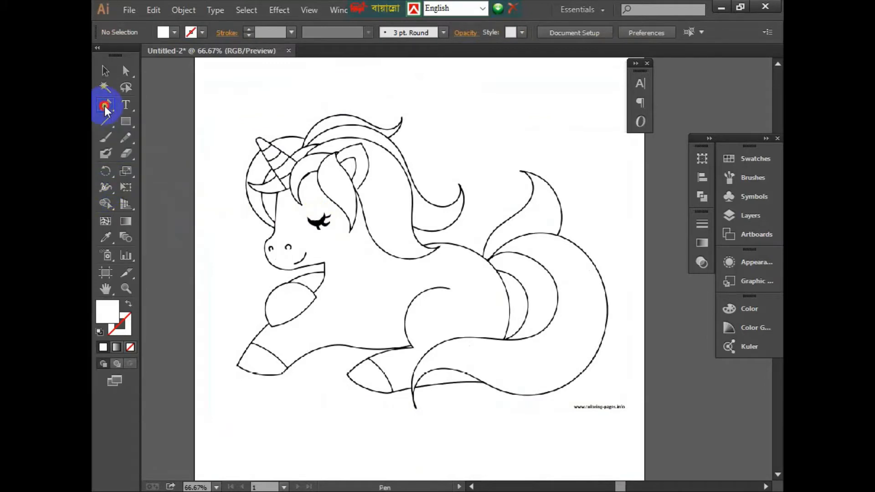
{"action": "left_click", "coordinate": [173, 32]}
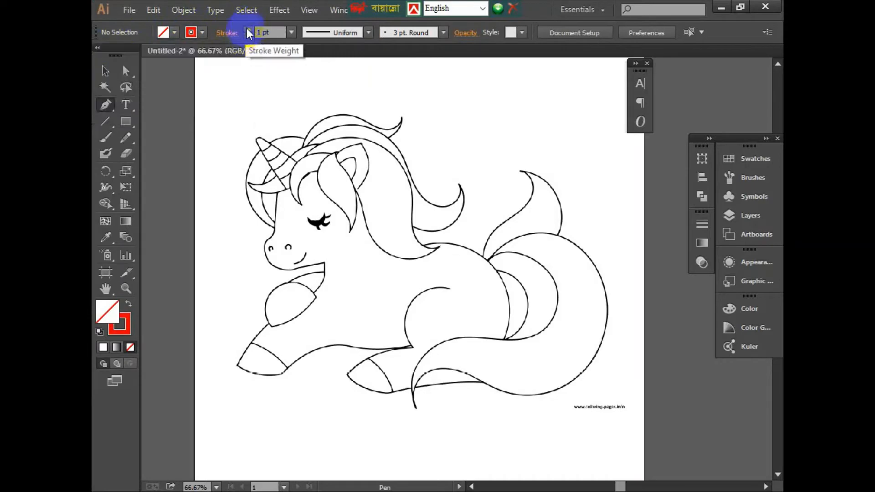
{"action": "scroll", "coordinate": [490, 293], "scroll_direction": "up", "scroll_amount": 4}
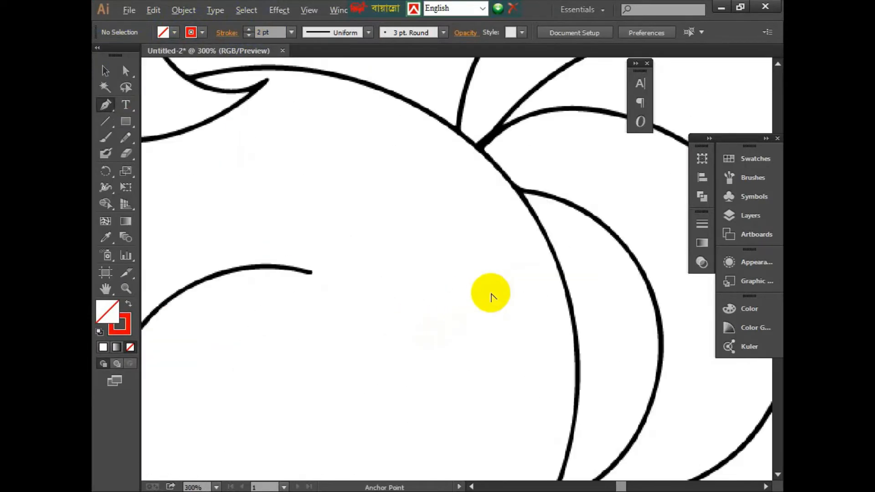
Trace the S-shaped inner edge of the unicorn's upper tail tuft from its base on the back up to the pointed tip.
{"action": "scroll", "coordinate": [491, 294], "scroll_direction": "down", "scroll_amount": 3}
{"action": "key", "text": "space"}
{"action": "left_click_drag", "start_coordinate": [547, 234], "coordinate": [400, 257]}
{"action": "scroll", "coordinate": [334, 269], "scroll_direction": "up", "scroll_amount": 1}
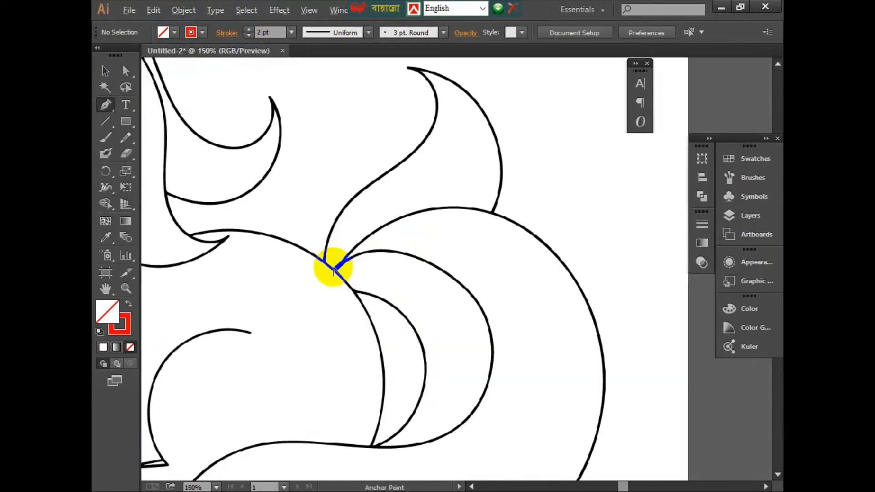
{"action": "scroll", "coordinate": [324, 269], "scroll_direction": "up", "scroll_amount": 2}
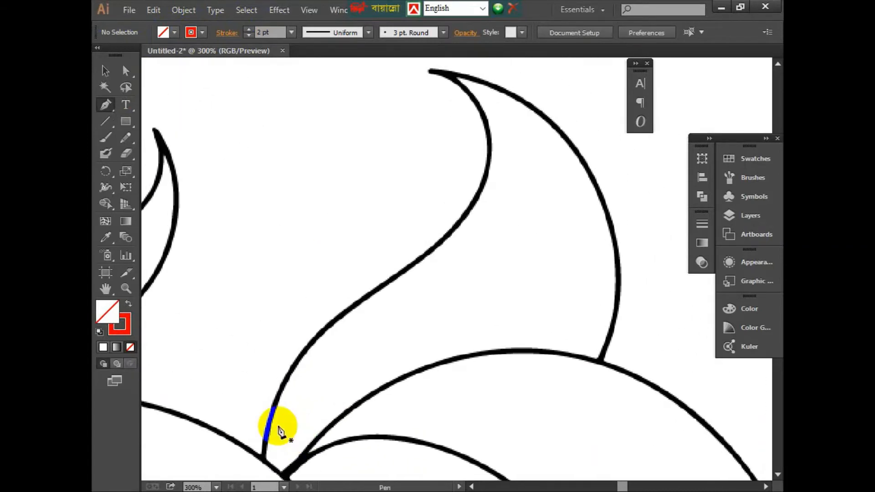
{"action": "left_click", "coordinate": [262, 458]}
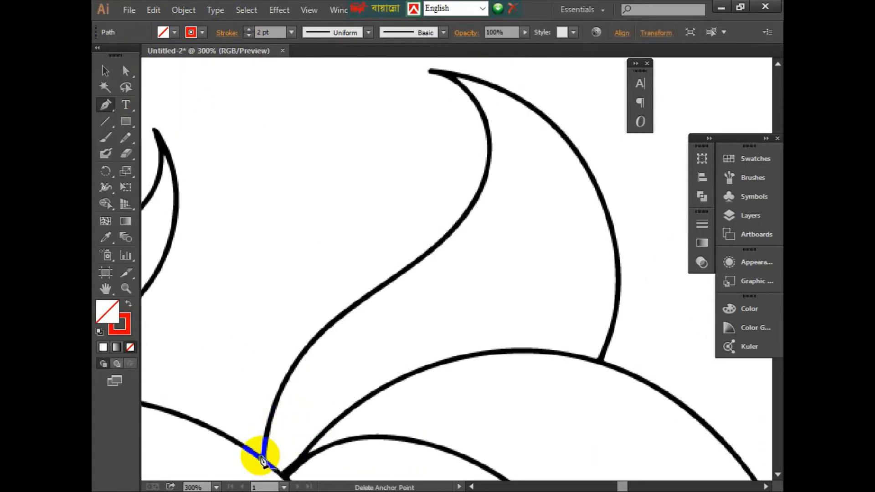
{"action": "mouse_move", "coordinate": [340, 315]}
{"action": "left_mouse_down"}
{"action": "mouse_move", "coordinate": [415, 246]}
{"action": "mouse_move", "coordinate": [405, 271]}
{"action": "left_mouse_up"}
{"action": "left_click", "coordinate": [339, 315]}
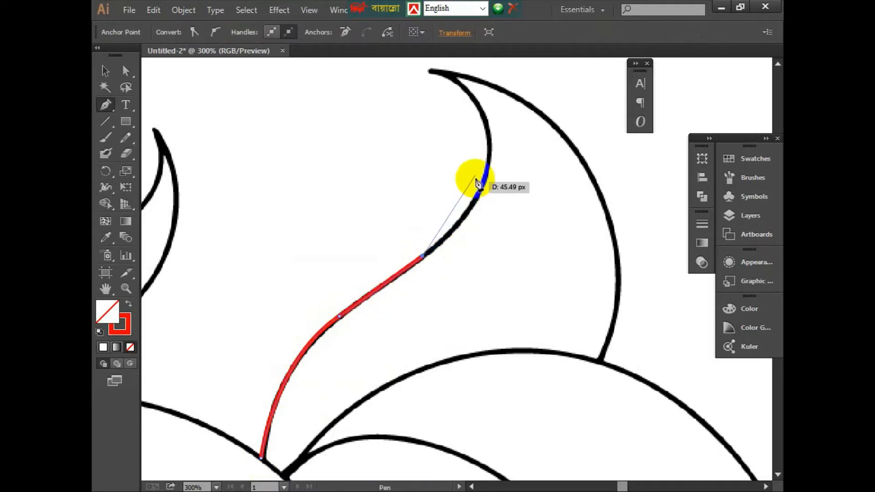
{"action": "mouse_move", "coordinate": [481, 111]}
{"action": "left_mouse_down"}
{"action": "mouse_move", "coordinate": [460, 93]}
{"action": "mouse_move", "coordinate": [490, 150]}
{"action": "mouse_move", "coordinate": [485, 256]}
{"action": "mouse_move", "coordinate": [465, 273]}
{"action": "mouse_move", "coordinate": [459, 252]}
{"action": "left_mouse_up"}
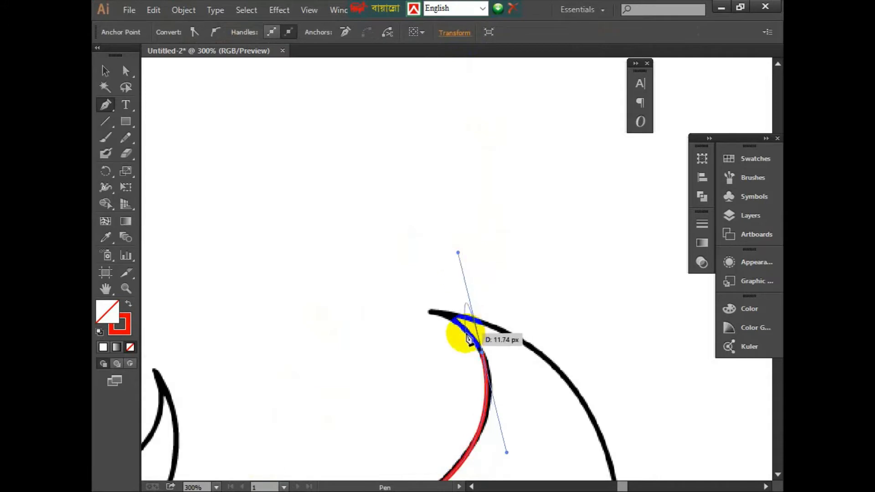
{"action": "key", "text": "space"}
{"action": "left_click_drag", "start_coordinate": [466, 342], "coordinate": [470, 224]}
{"action": "left_click", "coordinate": [489, 238]}
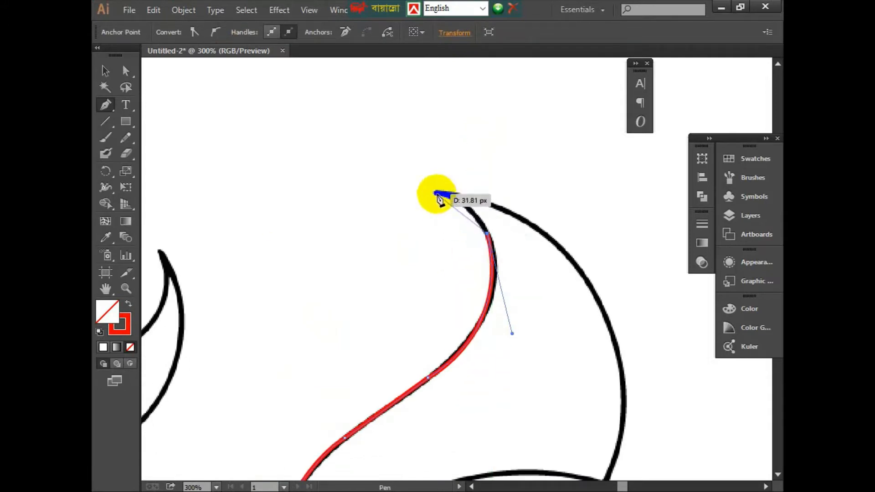
{"action": "left_click_drag", "start_coordinate": [436, 193], "coordinate": [392, 187]}
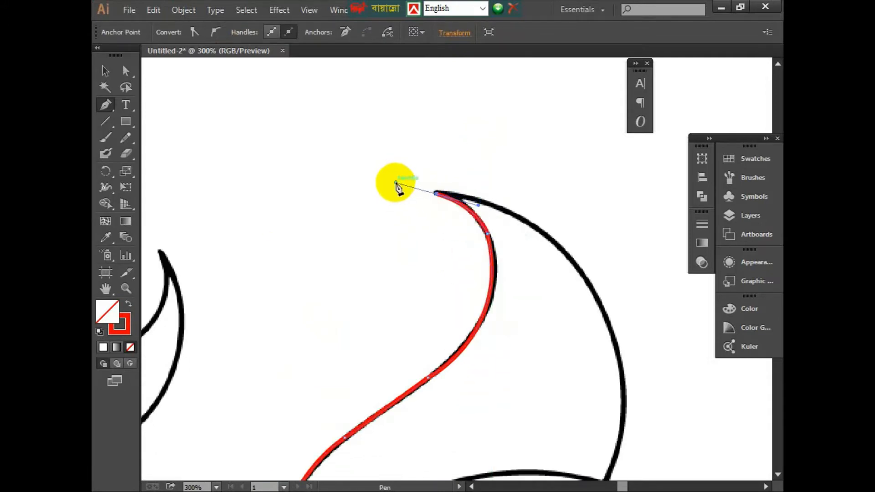
Continue the path down the outer edge of the upper tail tuft to the large tail lock and end it there.
{"action": "left_click", "coordinate": [436, 193]}
{"action": "left_click_drag", "start_coordinate": [560, 248], "coordinate": [610, 301]}
{"action": "left_click", "coordinate": [560, 247]}
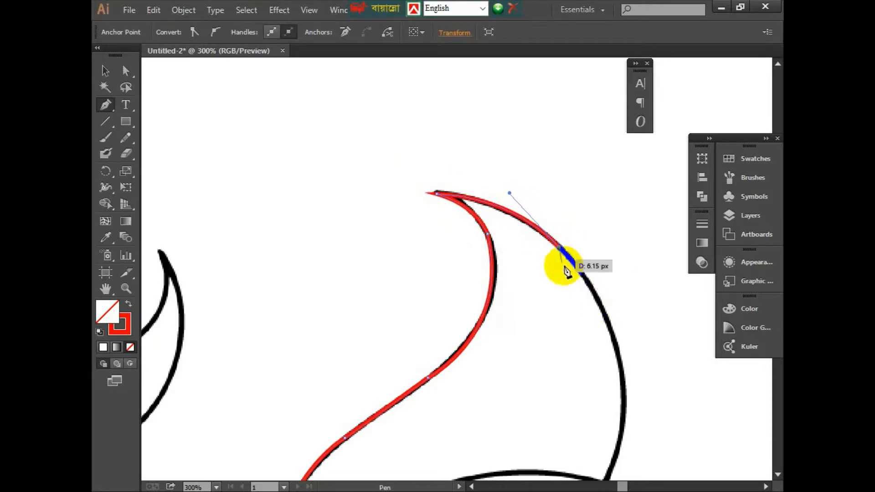
{"action": "left_click_drag", "start_coordinate": [566, 275], "coordinate": [453, 164]}
{"action": "left_click_drag", "start_coordinate": [497, 314], "coordinate": [479, 335]}
{"action": "left_click", "coordinate": [511, 238]}
{"action": "left_click", "coordinate": [494, 314]}
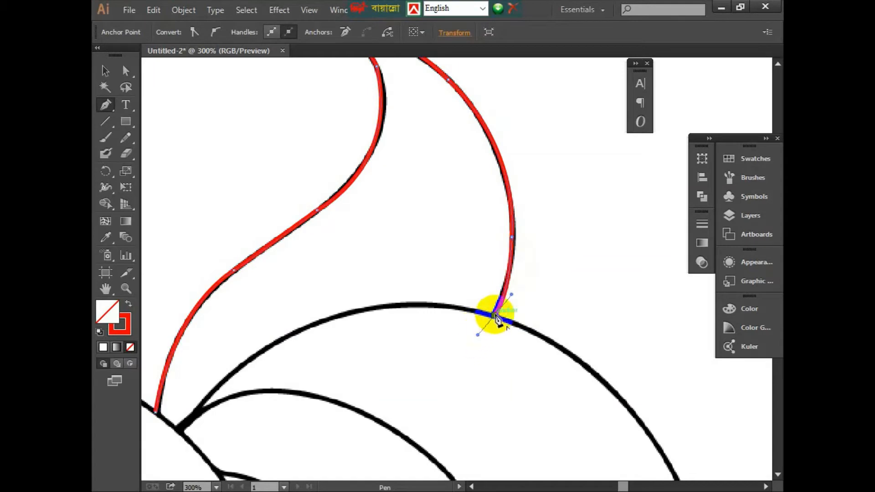
{"action": "key", "text": "space"}
{"action": "left_click_drag", "start_coordinate": [560, 322], "coordinate": [508, 226]}
{"action": "key", "text": "v"}
{"action": "key", "text": "p"}
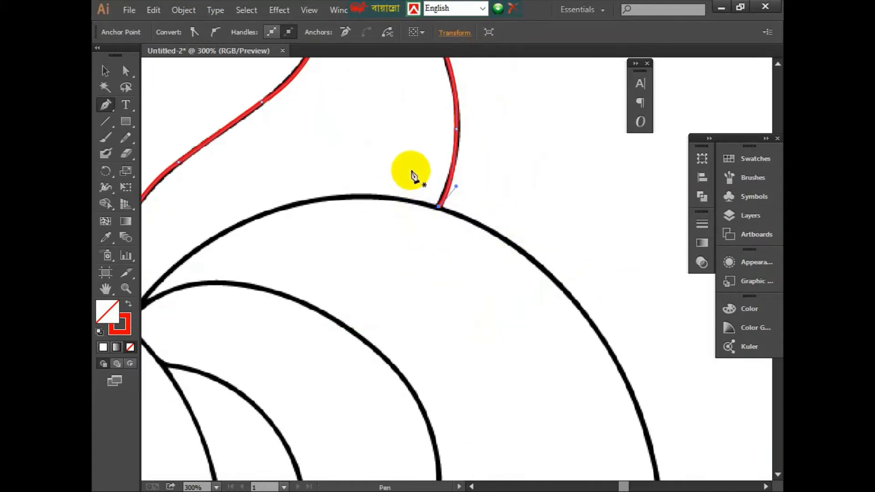
Start a new path at the tail root and trace the large lock's outer curve over the top to its far side.
{"action": "key", "text": "space"}
{"action": "left_click_drag", "start_coordinate": [253, 215], "coordinate": [329, 164]}
{"action": "left_click", "coordinate": [318, 260]}
{"action": "left_click", "coordinate": [487, 144]}
{"action": "key", "text": "space"}
{"action": "left_click_drag", "start_coordinate": [515, 202], "coordinate": [611, 272]}
{"action": "left_click", "coordinate": [515, 202]}
{"action": "key", "text": "space"}
{"action": "left_click_drag", "start_coordinate": [533, 315], "coordinate": [433, 169]}
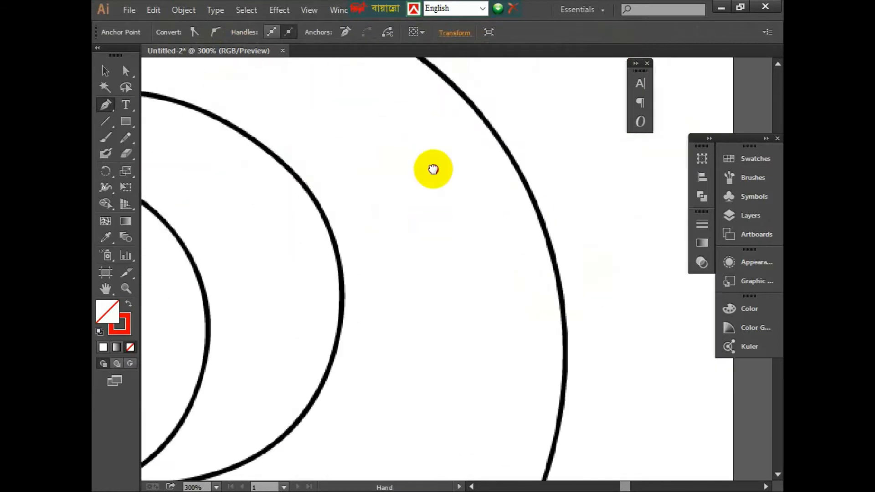
{"action": "left_click_drag", "start_coordinate": [567, 234], "coordinate": [583, 460]}
{"action": "scroll", "coordinate": [609, 414], "scroll_direction": "up", "scroll_amount": 2}
{"action": "left_click", "coordinate": [575, 308]}
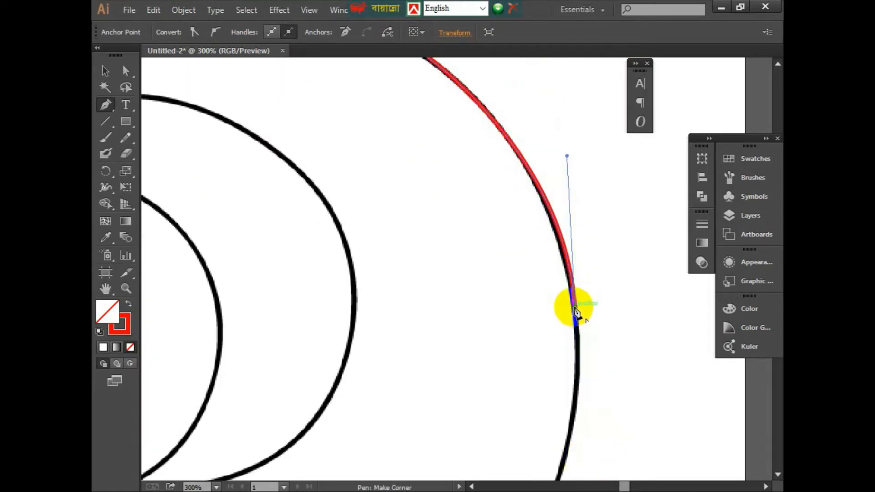
Continue the outer tail path along the underside and over the small wave to the tail's lower tip, and end it.
{"action": "scroll", "coordinate": [574, 308], "scroll_direction": "down", "scroll_amount": 2}
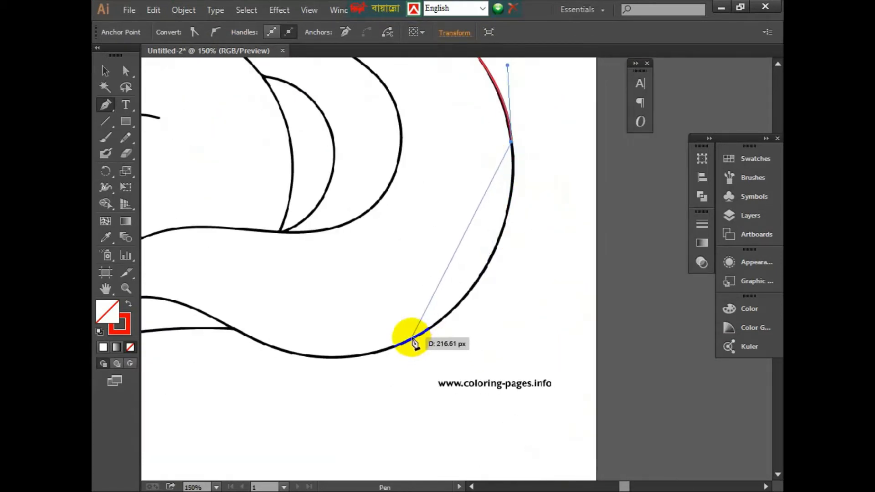
{"action": "left_click_drag", "start_coordinate": [413, 340], "coordinate": [290, 413]}
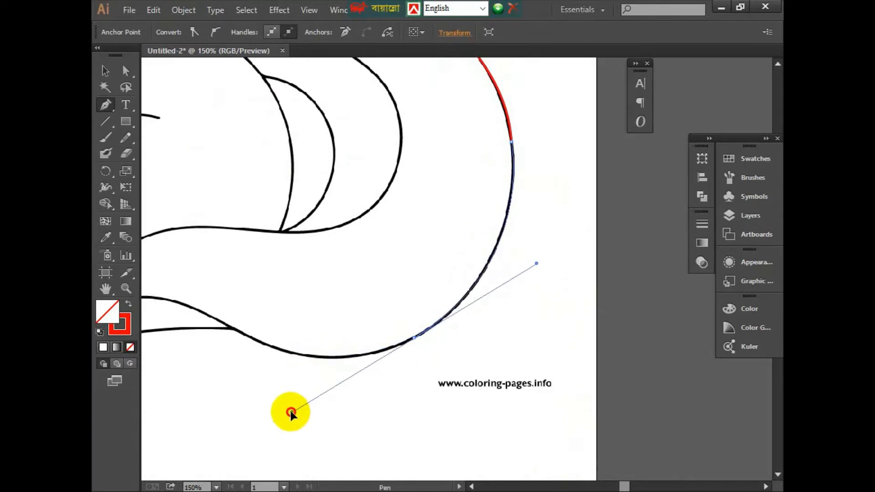
{"action": "left_click", "coordinate": [413, 338]}
{"action": "left_click_drag", "start_coordinate": [231, 327], "coordinate": [352, 269]}
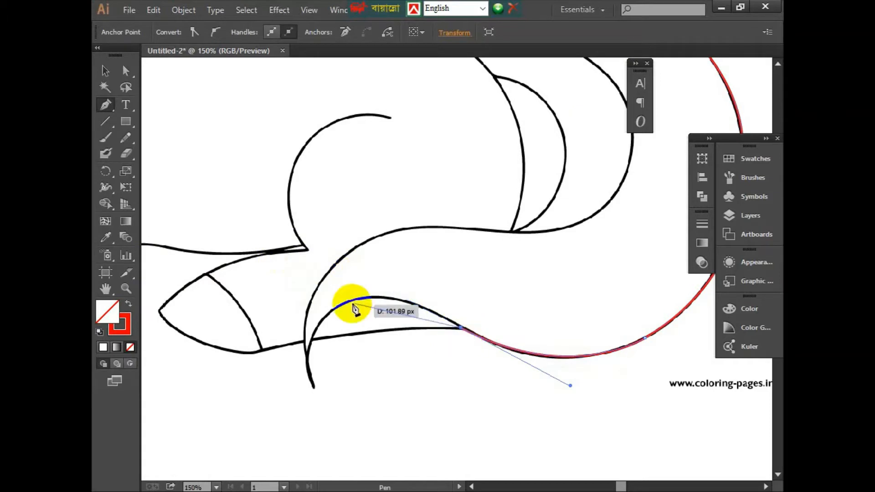
{"action": "left_click_drag", "start_coordinate": [311, 340], "coordinate": [272, 432]}
{"action": "left_click_drag", "start_coordinate": [312, 340], "coordinate": [314, 387]}
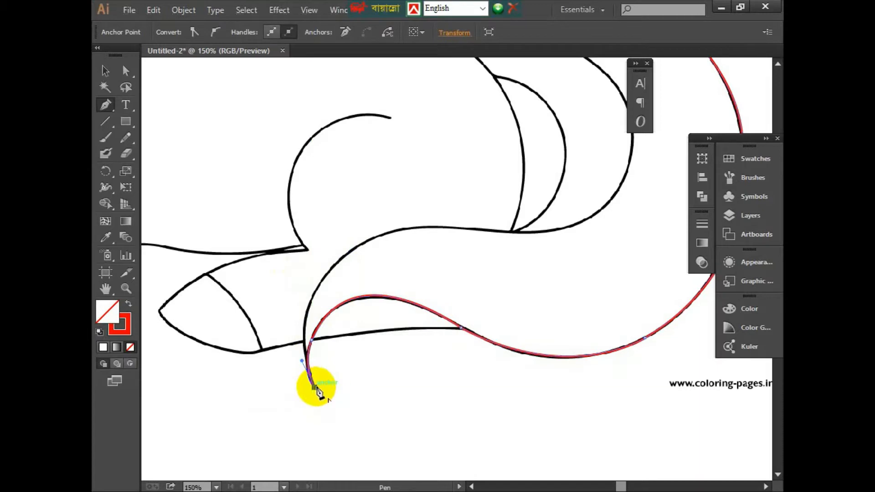
{"action": "key", "text": "p"}
{"action": "scroll", "coordinate": [520, 229], "scroll_direction": "down", "scroll_amount": 2}
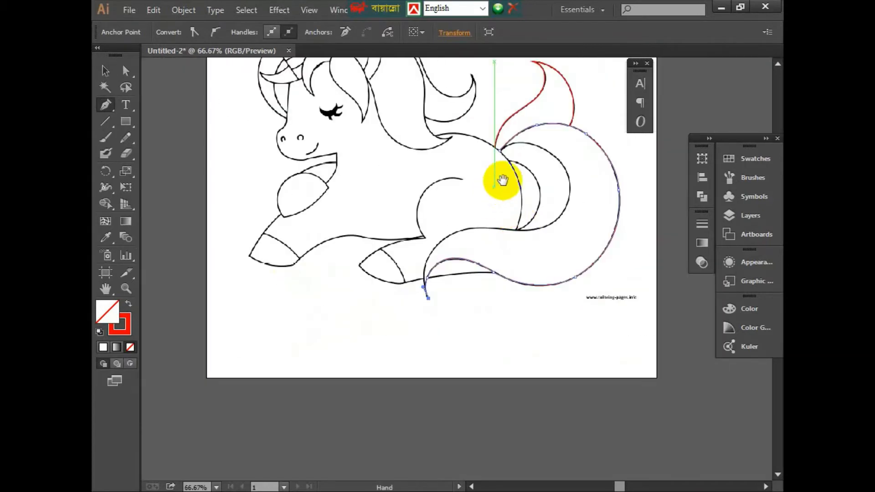
Start a new path at the tail root and trace the upper arc of the tail's inner curve to its widest point.
{"action": "scroll", "coordinate": [346, 262], "scroll_direction": "up", "scroll_amount": 3}
{"action": "left_click_drag", "start_coordinate": [502, 181], "coordinate": [356, 185]}
{"action": "scroll", "coordinate": [347, 260], "scroll_direction": "down", "scroll_amount": 1}
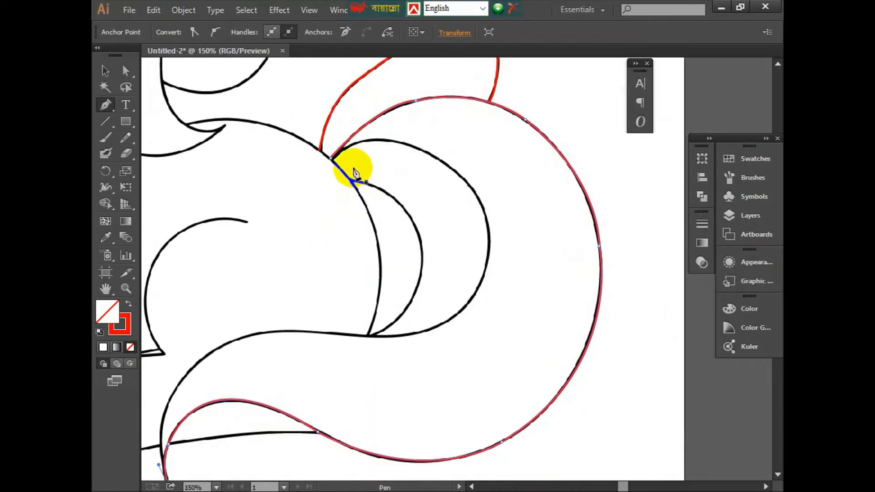
{"action": "left_click", "coordinate": [332, 160]}
{"action": "left_click_drag", "start_coordinate": [419, 147], "coordinate": [487, 172]}
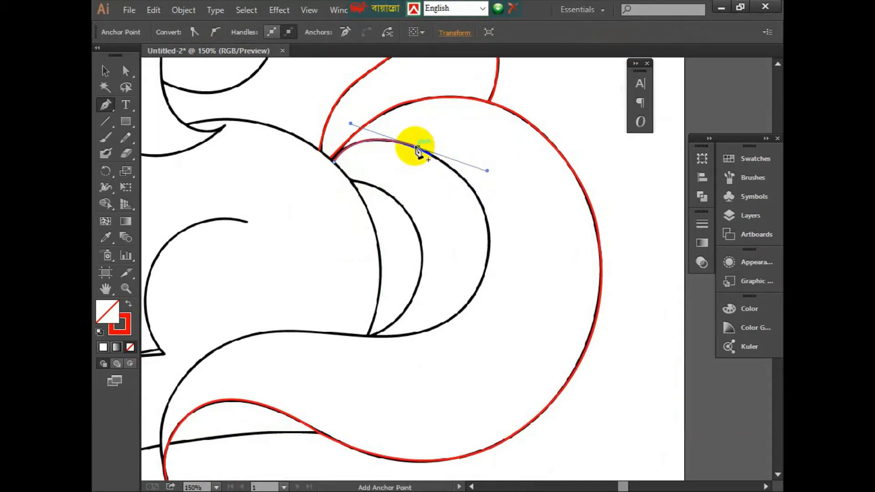
{"action": "left_click", "coordinate": [489, 243]}
Continue the inner tail path past the rump and along the wavy edge down to the tail's lower tip.
{"action": "left_click_drag", "start_coordinate": [465, 291], "coordinate": [502, 166]}
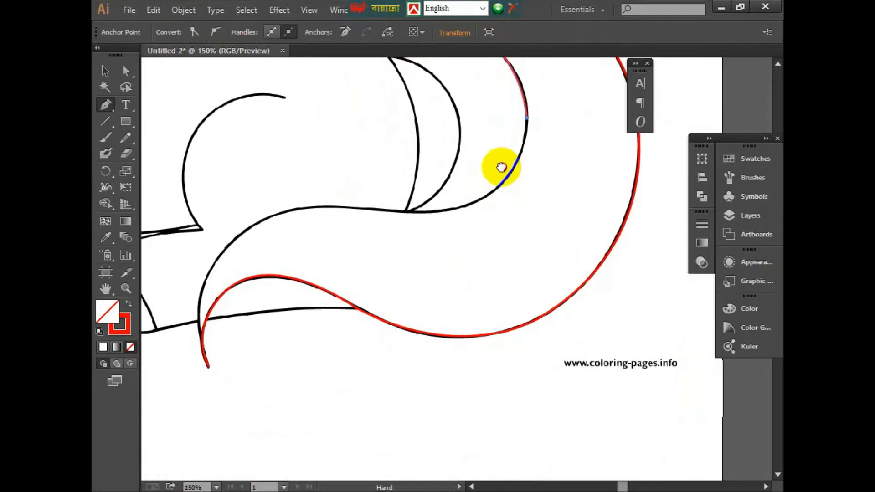
{"action": "left_click_drag", "start_coordinate": [415, 217], "coordinate": [299, 204]}
{"action": "left_click_drag", "start_coordinate": [241, 232], "coordinate": [196, 272]}
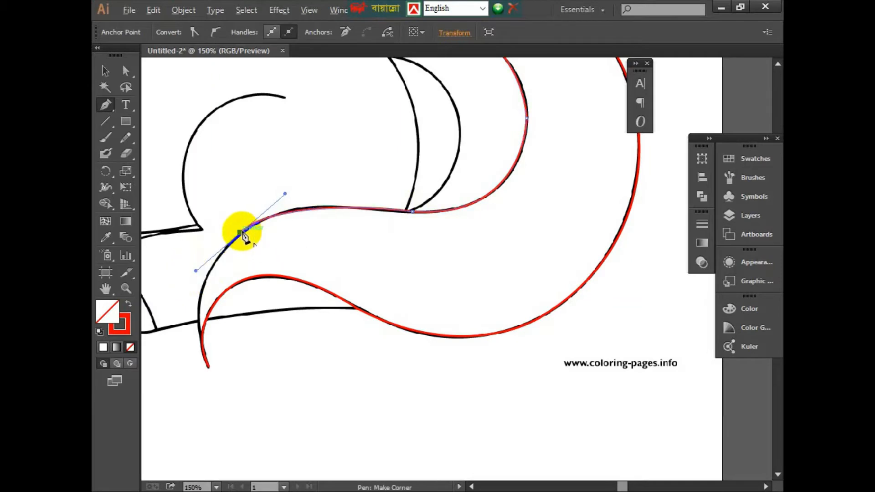
{"action": "left_click", "coordinate": [241, 233]}
{"action": "left_click_drag", "start_coordinate": [210, 370], "coordinate": [242, 466]}
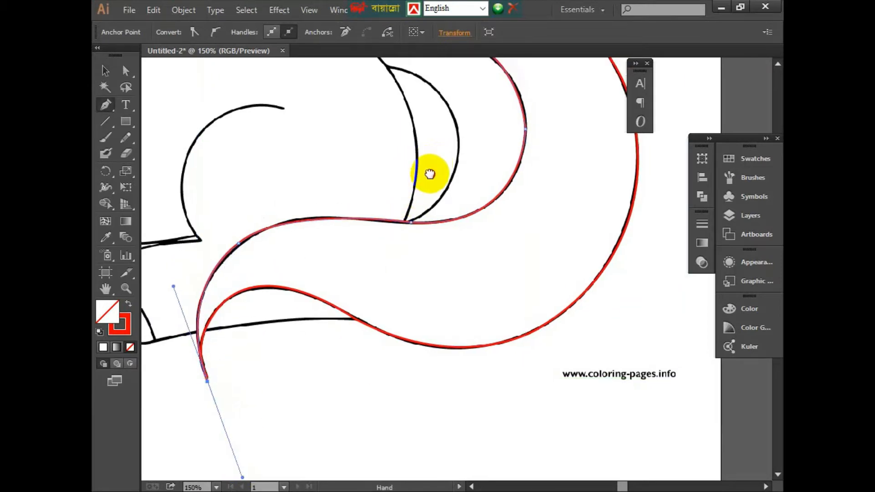
Trace the outer curve of the small crescent between the rump and the tail, from its top to its lower point.
{"action": "scroll", "coordinate": [426, 172], "scroll_direction": "up", "scroll_amount": 5}
{"action": "left_click", "coordinate": [348, 228]}
{"action": "mouse_move", "coordinate": [417, 304]}
{"action": "left_mouse_down"}
{"action": "mouse_move", "coordinate": [426, 381]}
{"action": "mouse_move", "coordinate": [412, 368]}
{"action": "mouse_move", "coordinate": [420, 379]}
{"action": "mouse_move", "coordinate": [435, 203]}
{"action": "mouse_move", "coordinate": [360, 237]}
{"action": "mouse_move", "coordinate": [363, 231]}
{"action": "left_mouse_up"}
{"action": "left_click", "coordinate": [418, 307]}
{"action": "key", "text": "space"}
{"action": "left_click", "coordinate": [420, 223]}
Trace the back and rump line from the mane's lower end to where the rump meets the tail.
{"action": "scroll", "coordinate": [420, 222], "scroll_direction": "down", "scroll_amount": 2}
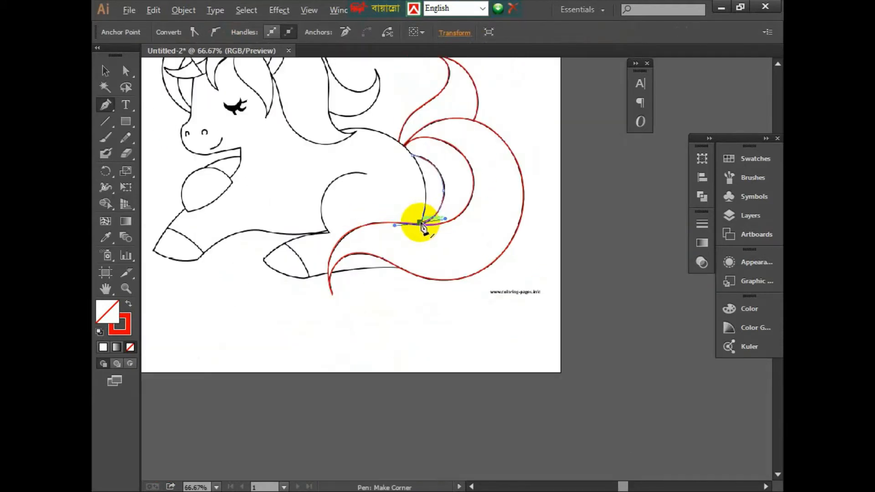
{"action": "key", "text": "space"}
{"action": "left_click_drag", "start_coordinate": [355, 171], "coordinate": [416, 289]}
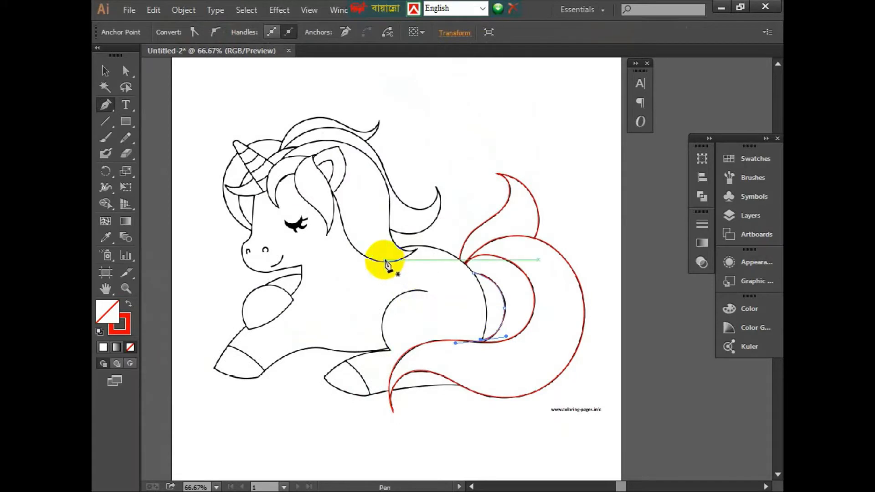
{"action": "left_click", "coordinate": [399, 248]}
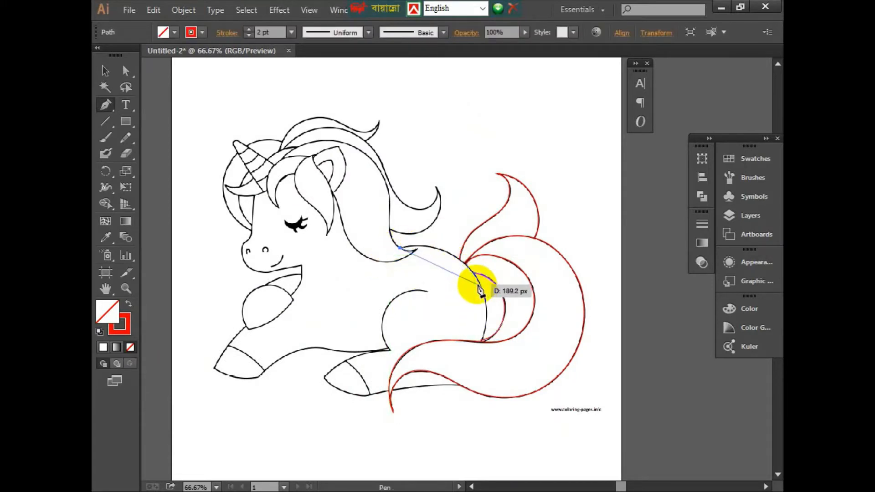
{"action": "left_click_drag", "start_coordinate": [485, 296], "coordinate": [515, 352]}
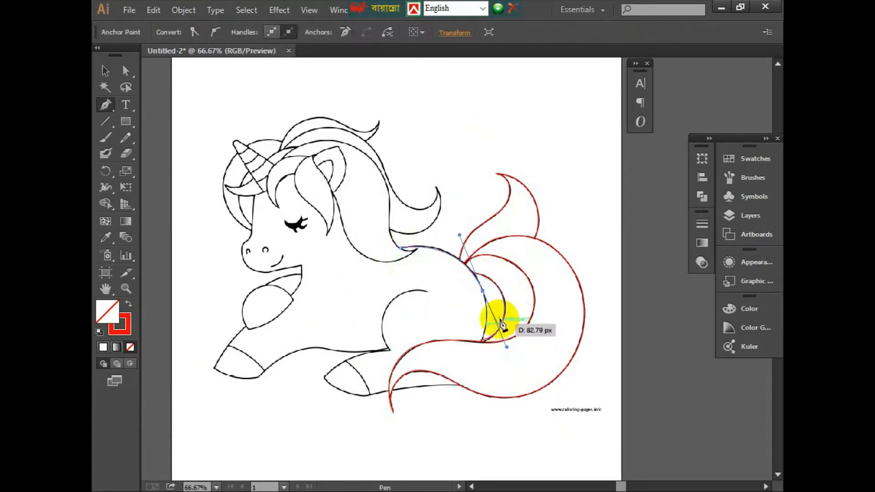
{"action": "left_click_drag", "start_coordinate": [481, 292], "coordinate": [469, 357]}
{"action": "key", "text": "ctrl+z"}
{"action": "scroll", "coordinate": [487, 347], "scroll_direction": "up", "scroll_amount": 5}
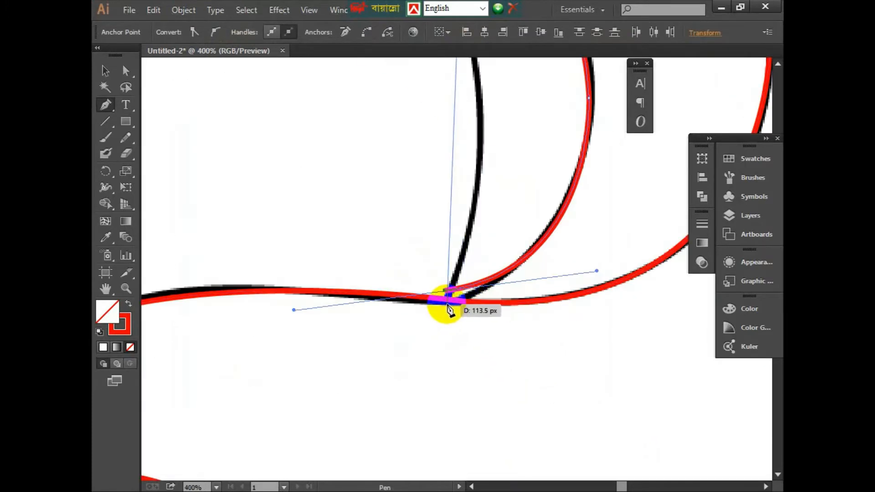
{"action": "left_click_drag", "start_coordinate": [449, 310], "coordinate": [384, 451]}
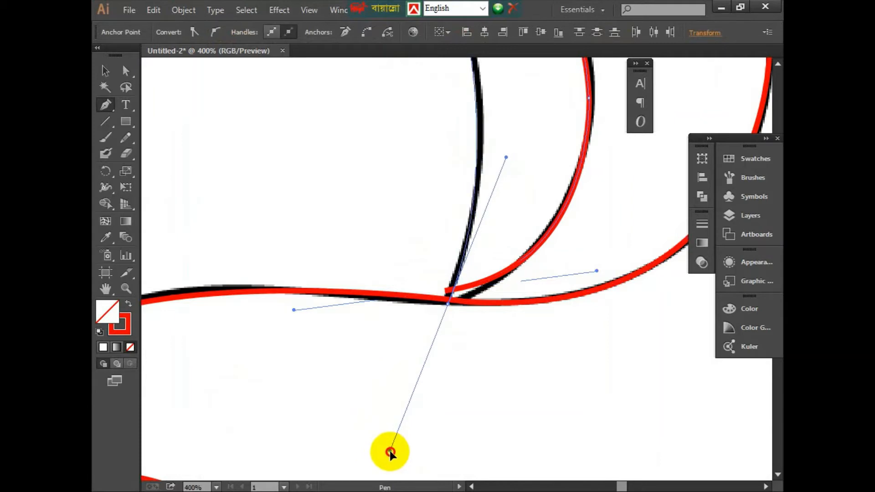
Trace the topmost mane lock from its base behind the horn over the crest to the curled tip and back to the mane.
{"action": "scroll", "coordinate": [416, 339], "scroll_direction": "down", "scroll_amount": 2}
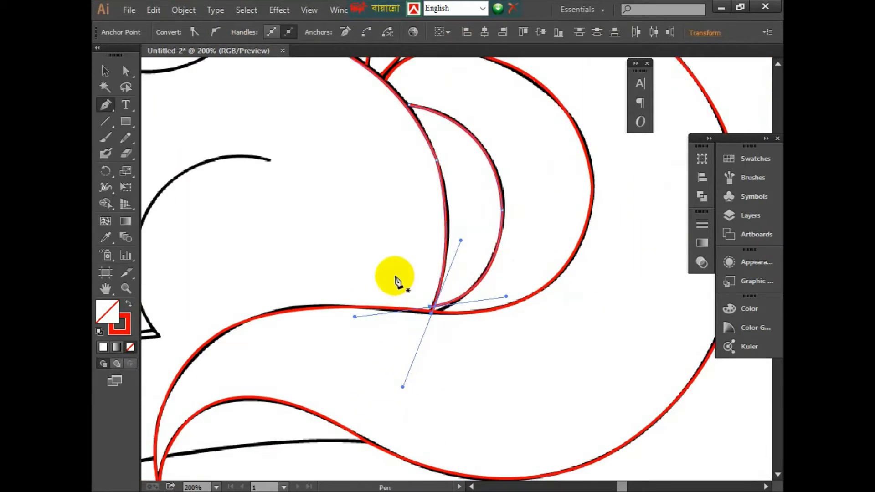
{"action": "scroll", "coordinate": [275, 340], "scroll_direction": "down", "scroll_amount": 3}
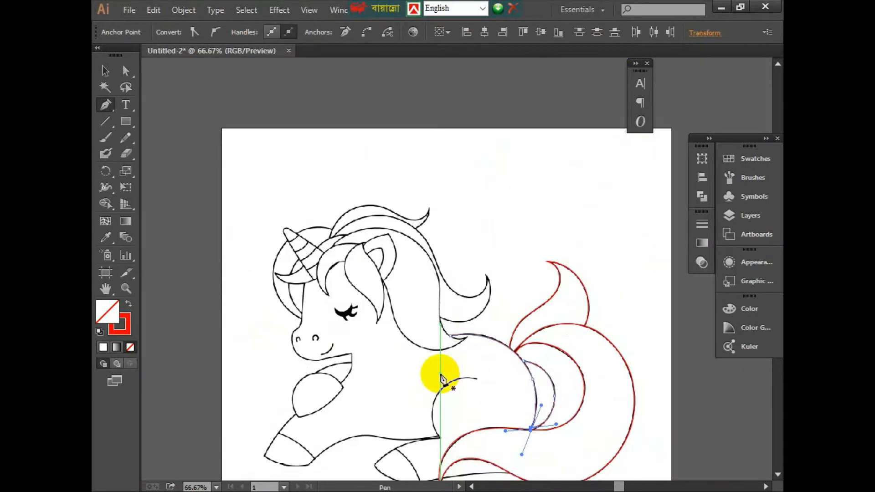
{"action": "scroll", "coordinate": [334, 238], "scroll_direction": "up", "scroll_amount": 2}
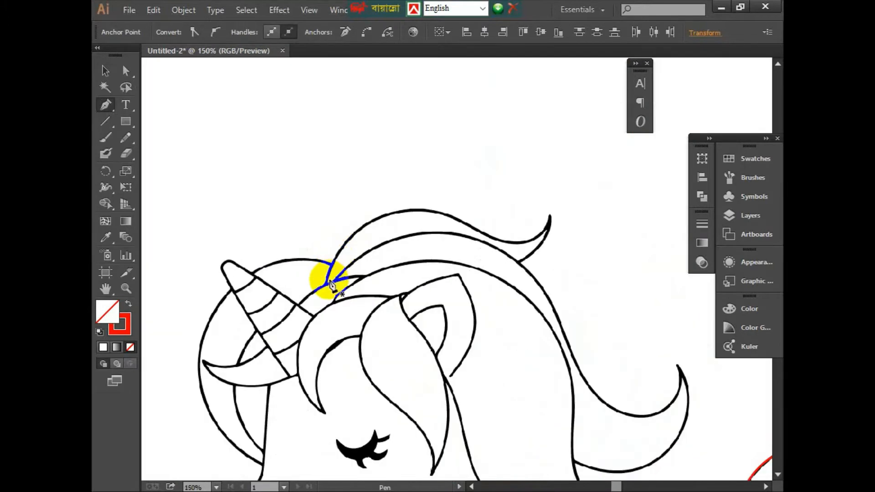
{"action": "left_click_drag", "start_coordinate": [407, 210], "coordinate": [471, 208]}
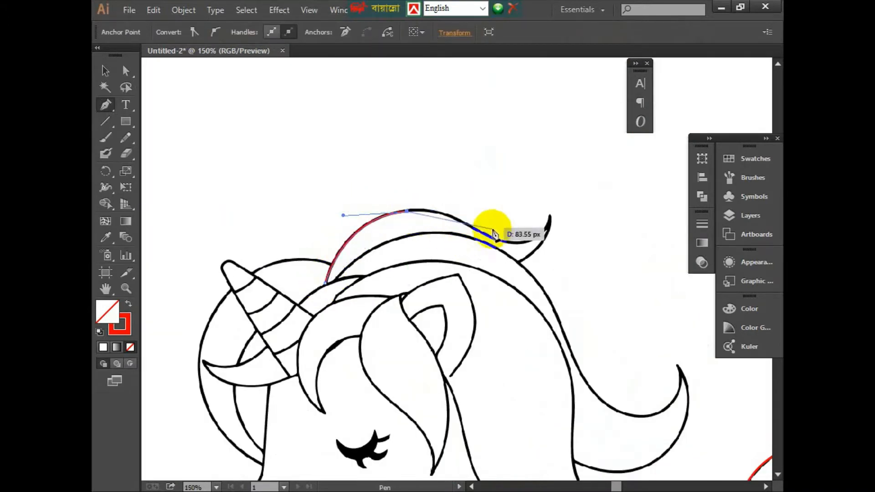
{"action": "left_click_drag", "start_coordinate": [511, 243], "coordinate": [566, 288]}
{"action": "key", "text": "ctrl+z"}
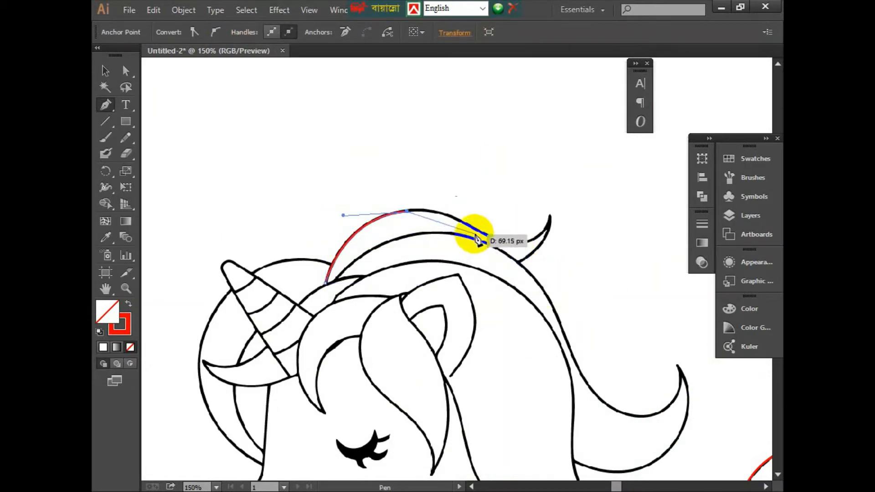
{"action": "left_click_drag", "start_coordinate": [473, 227], "coordinate": [537, 246]}
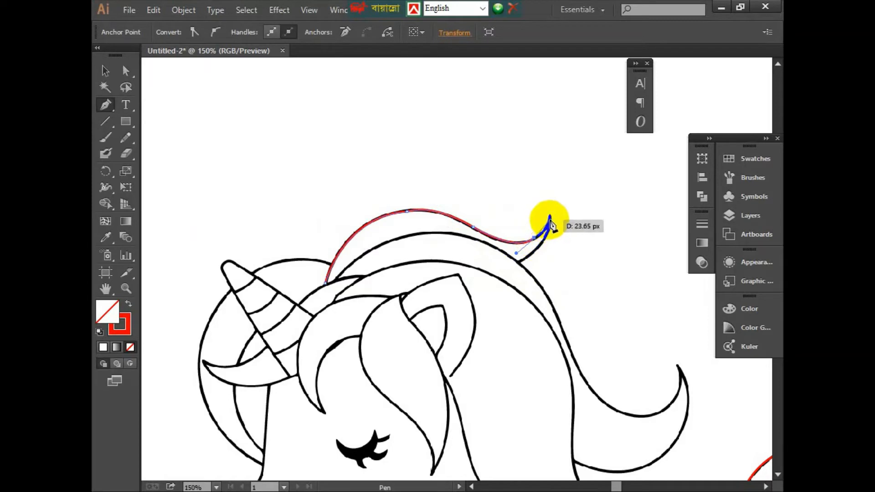
{"action": "left_click_drag", "start_coordinate": [519, 261], "coordinate": [526, 264]}
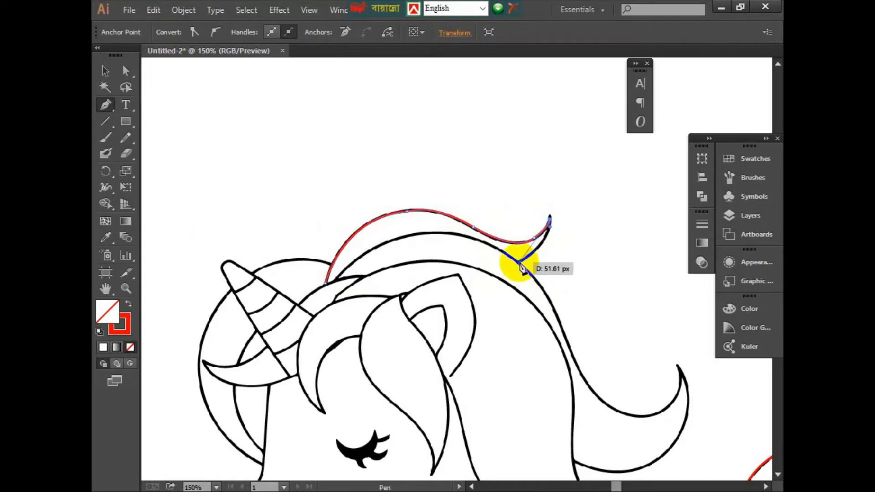
{"action": "left_click_drag", "start_coordinate": [485, 291], "coordinate": [486, 289]}
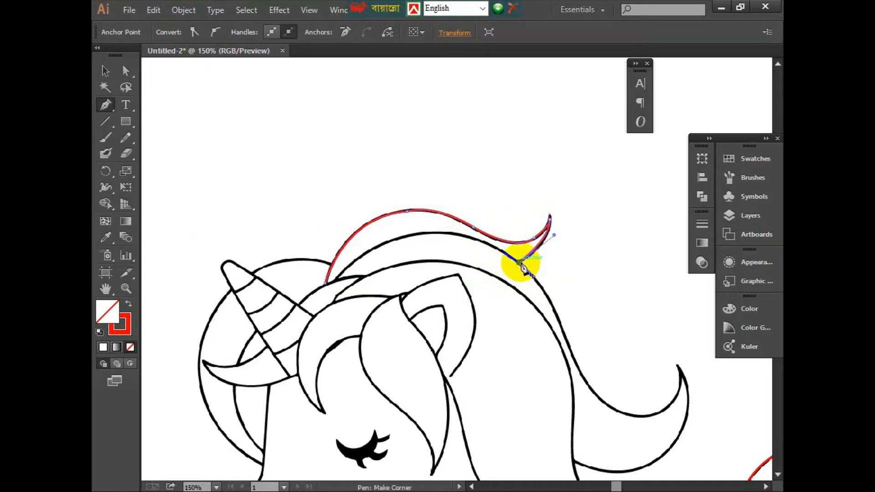
{"action": "left_click", "coordinate": [520, 261]}
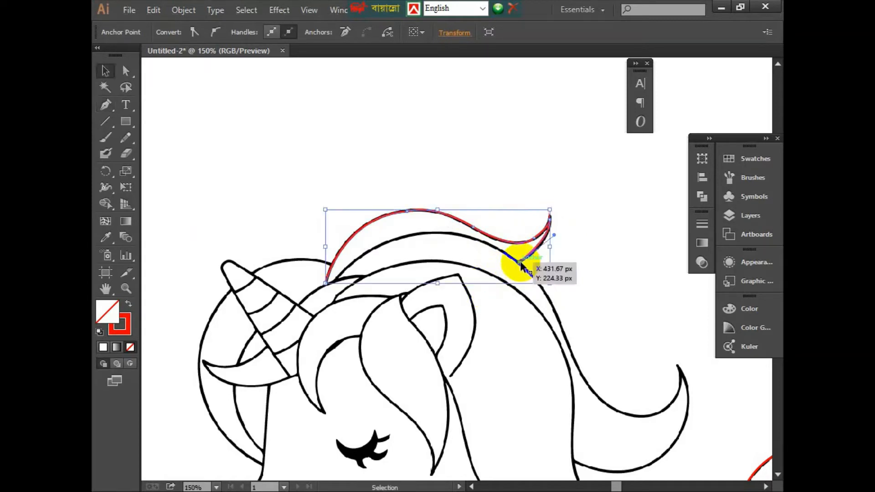
Start a new path and trace the second mane lock's upper curve over the crest and down to its upturned tip.
{"action": "left_click", "coordinate": [337, 277]}
{"action": "left_click_drag", "start_coordinate": [478, 240], "coordinate": [557, 275]}
{"action": "left_click", "coordinate": [477, 240]}
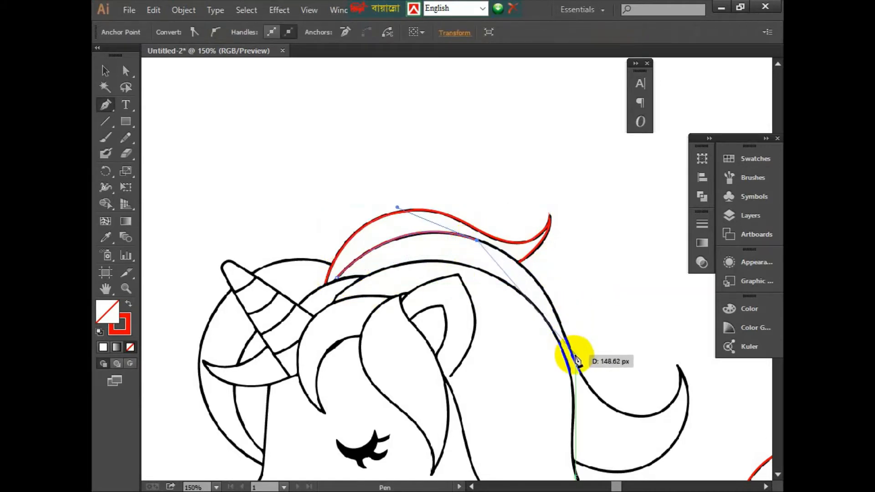
{"action": "left_click_drag", "start_coordinate": [571, 349], "coordinate": [592, 436]}
{"action": "left_click", "coordinate": [571, 346]}
{"action": "left_click_drag", "start_coordinate": [648, 416], "coordinate": [704, 413]}
{"action": "left_click", "coordinate": [647, 415]}
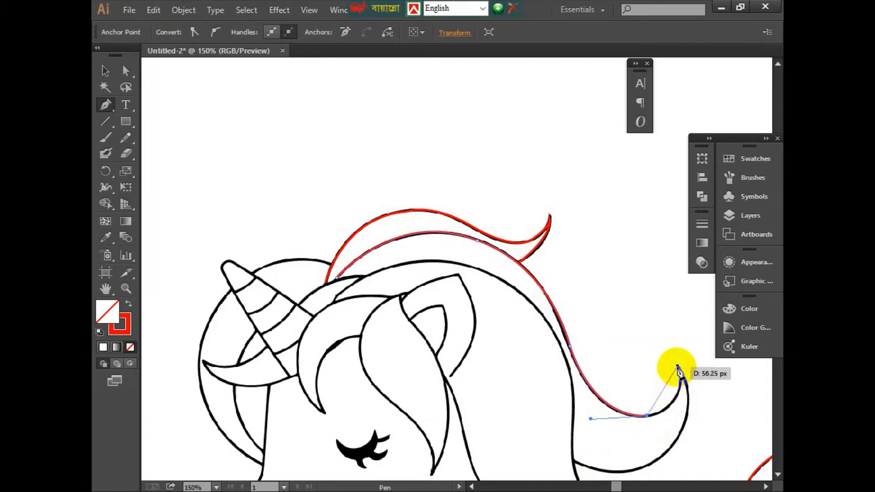
{"action": "left_click_drag", "start_coordinate": [679, 367], "coordinate": [670, 328]}
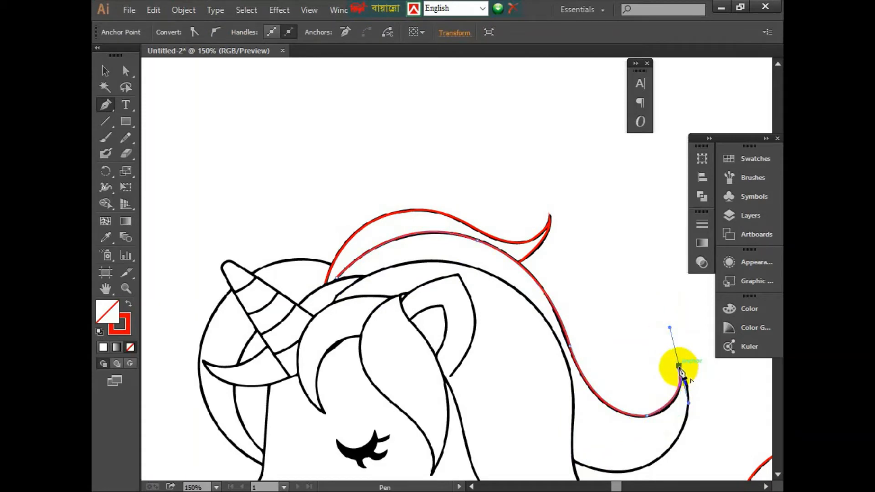
Trace the underside of the second mane lock from its upturned tip back to the neck mane and end the path.
{"action": "left_click_drag", "start_coordinate": [674, 376], "coordinate": [532, 185]}
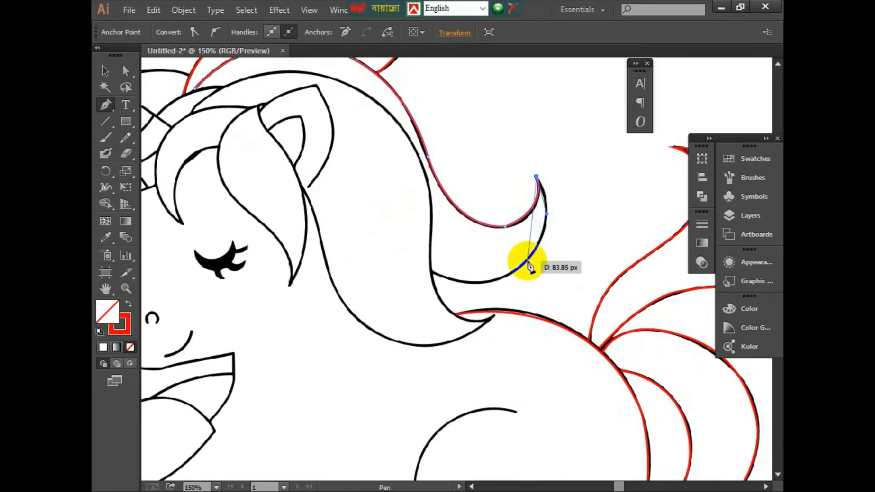
{"action": "left_click_drag", "start_coordinate": [527, 260], "coordinate": [370, 246]}
{"action": "key", "text": "v"}
{"action": "key", "text": "p"}
Start a path beside the horn and trace the main mane outline over the head and down to the second lock's lower junction.
{"action": "key", "text": "space"}
{"action": "left_click_drag", "start_coordinate": [218, 161], "coordinate": [336, 311]}
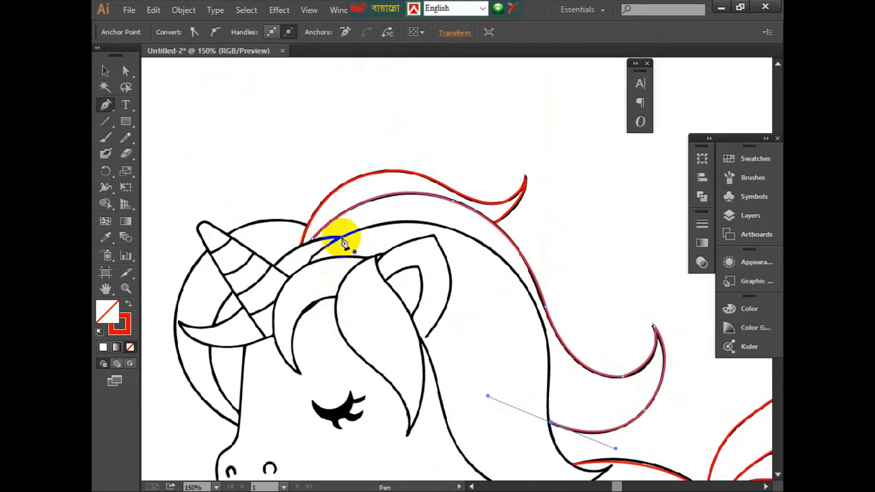
{"action": "left_click", "coordinate": [275, 263]}
{"action": "left_click_drag", "start_coordinate": [340, 237], "coordinate": [378, 239]}
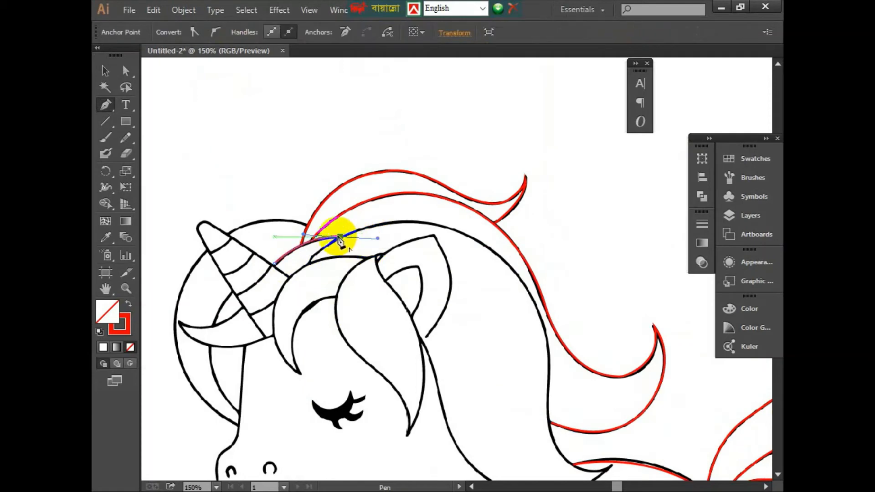
{"action": "left_click_drag", "start_coordinate": [458, 230], "coordinate": [381, 137]}
{"action": "left_click_drag", "start_coordinate": [424, 226], "coordinate": [428, 301]}
{"action": "scroll", "coordinate": [431, 297], "scroll_direction": "up", "scroll_amount": 3}
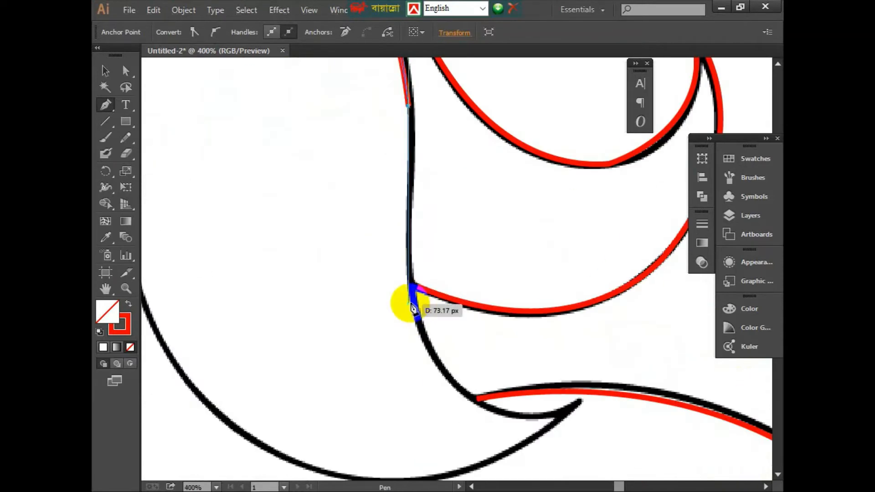
{"action": "left_click", "coordinate": [409, 270]}
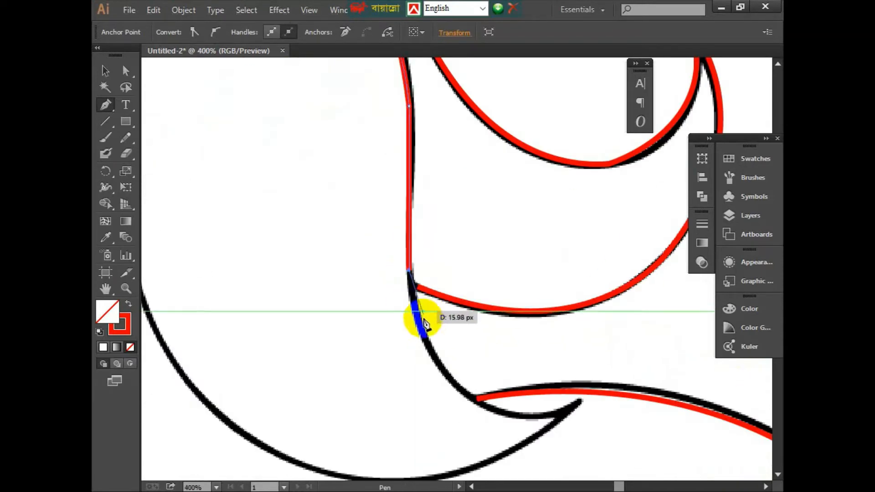
Continue the main mane path past the back line and around the mane's pointed lower tip.
{"action": "left_click_drag", "start_coordinate": [498, 409], "coordinate": [527, 412]}
{"action": "left_click_drag", "start_coordinate": [578, 436], "coordinate": [579, 439]}
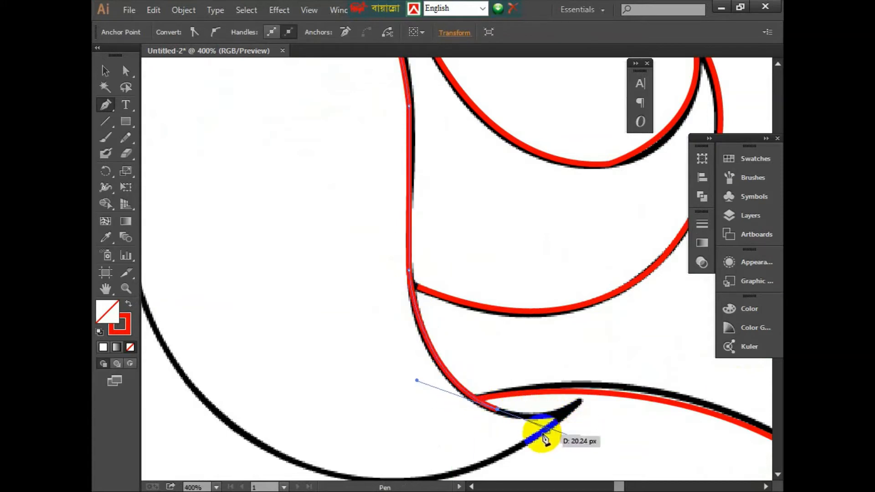
{"action": "left_click", "coordinate": [498, 409]}
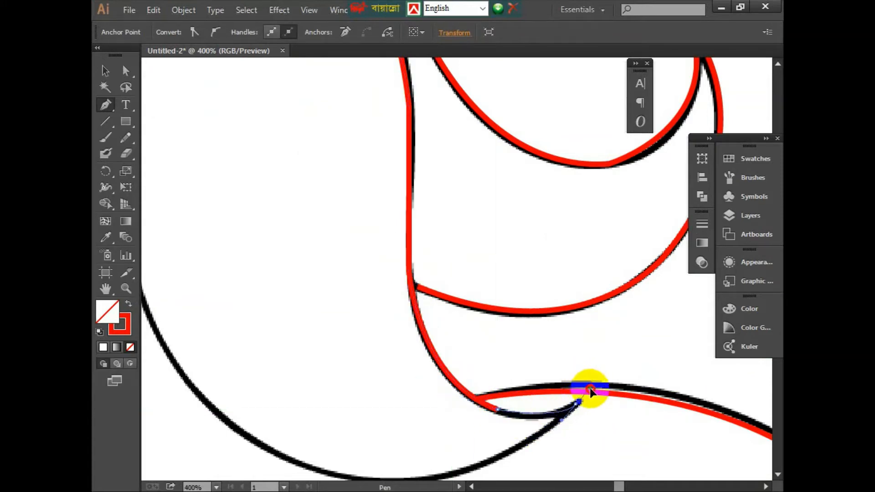
{"action": "left_click_drag", "start_coordinate": [579, 403], "coordinate": [537, 446]}
Trace the mane's lower edge from its pointed tip around and up the neck to a corner anchor below the ear.
{"action": "left_click_drag", "start_coordinate": [485, 442], "coordinate": [617, 249]}
{"action": "left_click_drag", "start_coordinate": [383, 241], "coordinate": [369, 354]}
{"action": "left_click", "coordinate": [384, 242]}
{"action": "mouse_move", "coordinate": [370, 281]}
{"action": "left_mouse_down"}
{"action": "mouse_move", "coordinate": [353, 148]}
{"action": "mouse_move", "coordinate": [318, 109]}
{"action": "left_mouse_up"}
{"action": "left_click", "coordinate": [370, 282]}
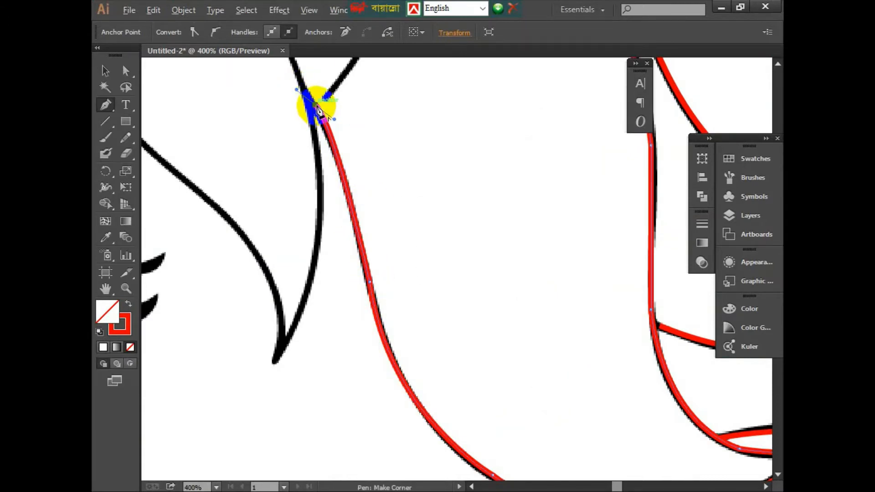
{"action": "left_click", "coordinate": [316, 105]}
Extend the main mane path along the ear's front edge to the ear's upper base and end it there.
{"action": "scroll", "coordinate": [317, 107], "scroll_direction": "down", "scroll_amount": 3}
{"action": "left_click_drag", "start_coordinate": [301, 102], "coordinate": [390, 289]}
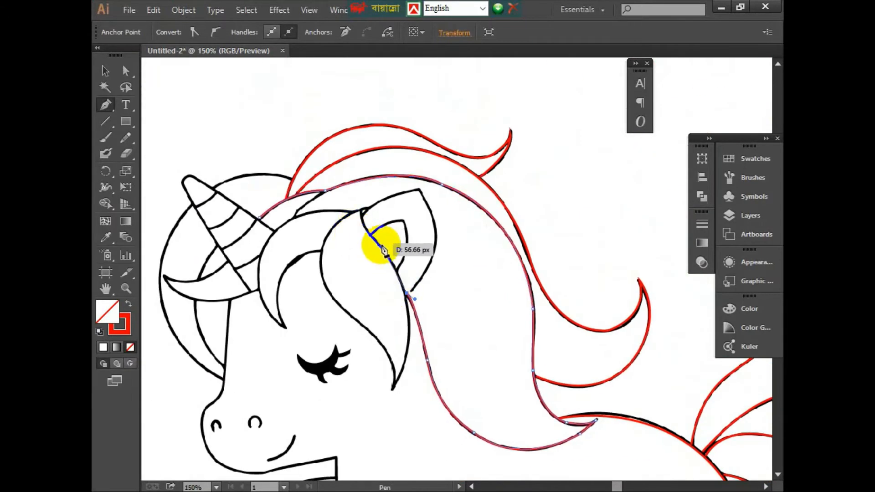
{"action": "left_click_drag", "start_coordinate": [373, 240], "coordinate": [365, 222]}
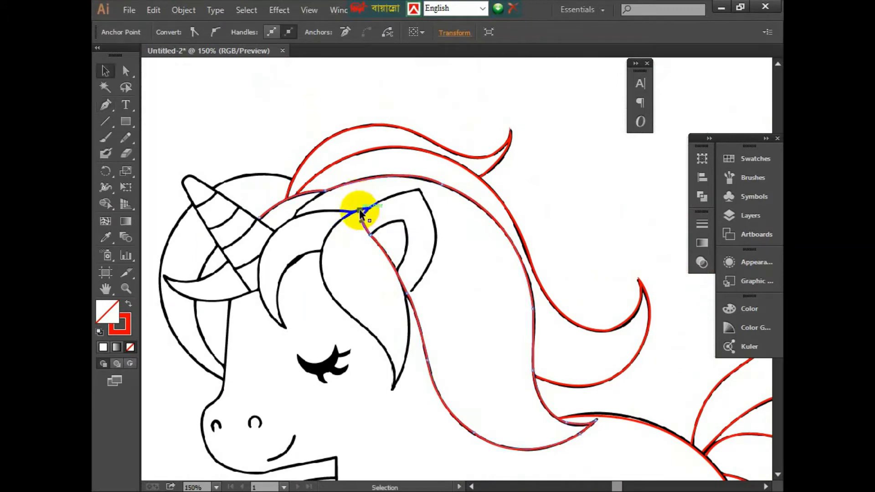
Start a new path at the ear's upper base and trace its top edge to a corner anchor at the ear tip.
{"action": "key", "text": "p"}
{"action": "scroll", "coordinate": [383, 223], "scroll_direction": "up", "scroll_amount": 5}
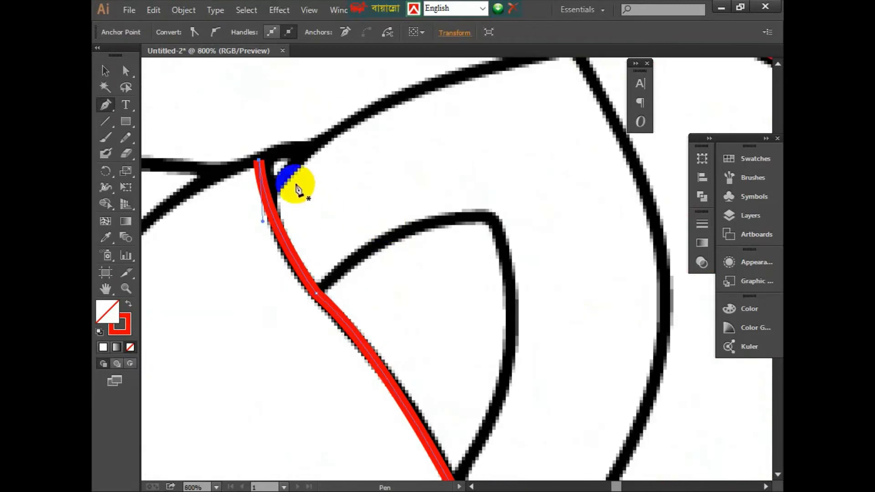
{"action": "left_click", "coordinate": [263, 161]}
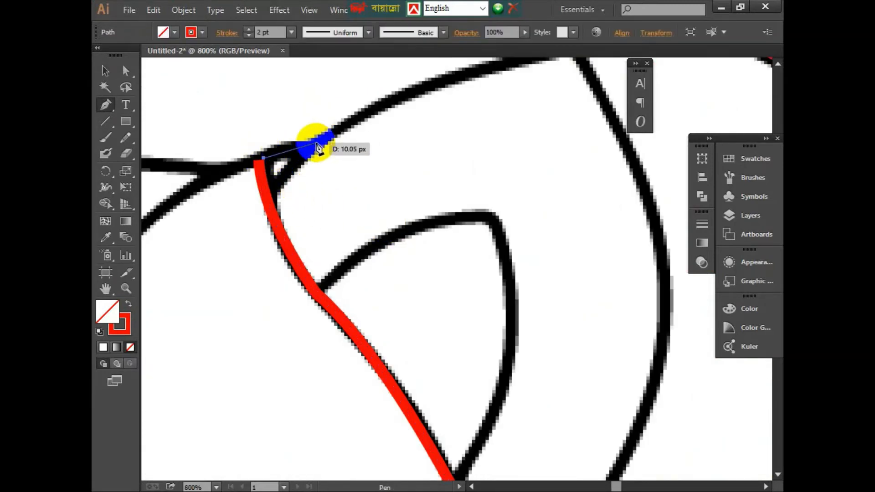
{"action": "left_click", "coordinate": [317, 143]}
{"action": "left_click_drag", "start_coordinate": [368, 121], "coordinate": [270, 231]}
{"action": "left_click_drag", "start_coordinate": [472, 158], "coordinate": [565, 157]}
{"action": "left_click", "coordinate": [472, 158]}
Trace the ear's outer edge from its tip down to its lower end beside the mane.
{"action": "left_click_drag", "start_coordinate": [511, 228], "coordinate": [495, 135]}
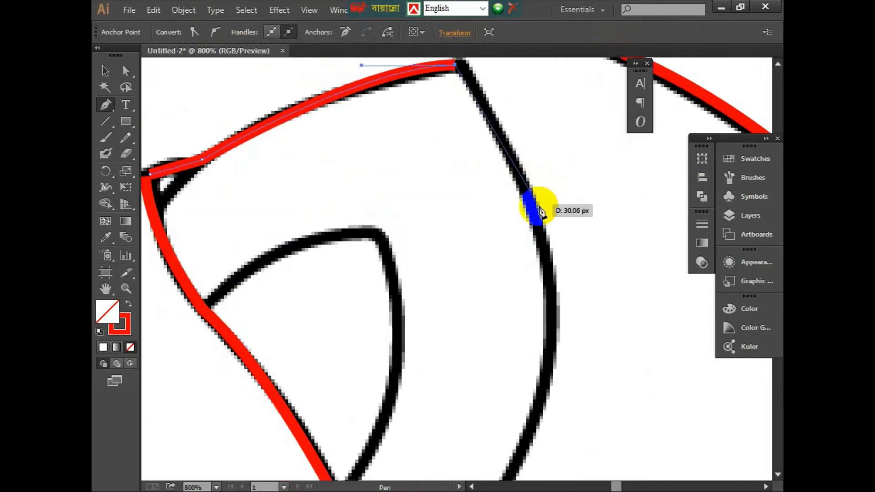
{"action": "left_click_drag", "start_coordinate": [538, 226], "coordinate": [551, 308]}
{"action": "left_click_drag", "start_coordinate": [558, 311], "coordinate": [535, 205]}
{"action": "left_click", "coordinate": [538, 227]}
{"action": "scroll", "coordinate": [559, 288], "scroll_direction": "down", "scroll_amount": 2}
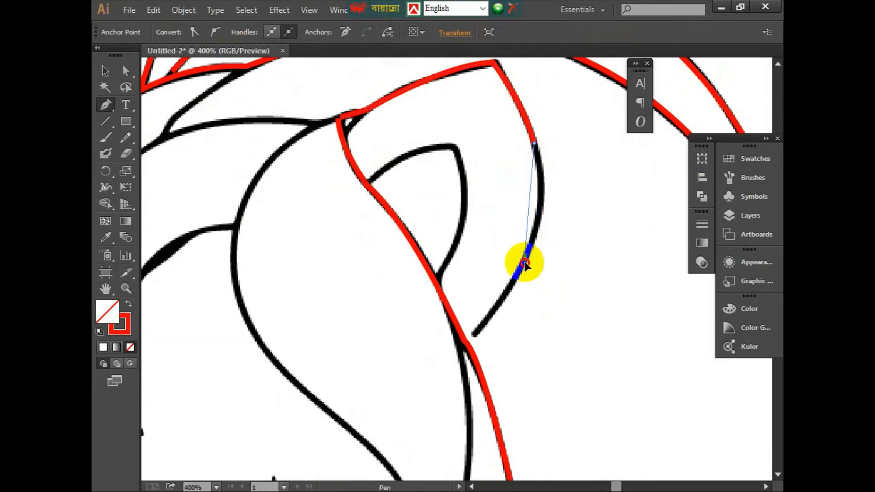
{"action": "left_click_drag", "start_coordinate": [524, 258], "coordinate": [496, 309]}
{"action": "left_click", "coordinate": [524, 258]}
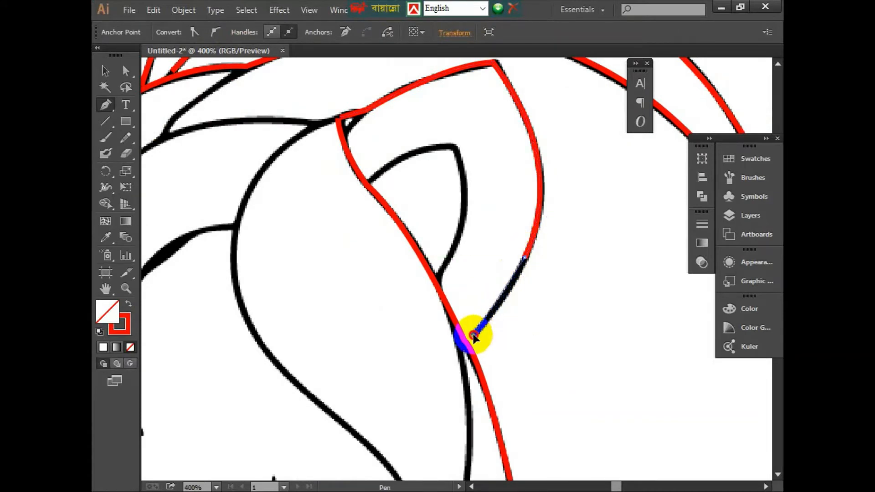
{"action": "left_click_drag", "start_coordinate": [474, 336], "coordinate": [458, 339]}
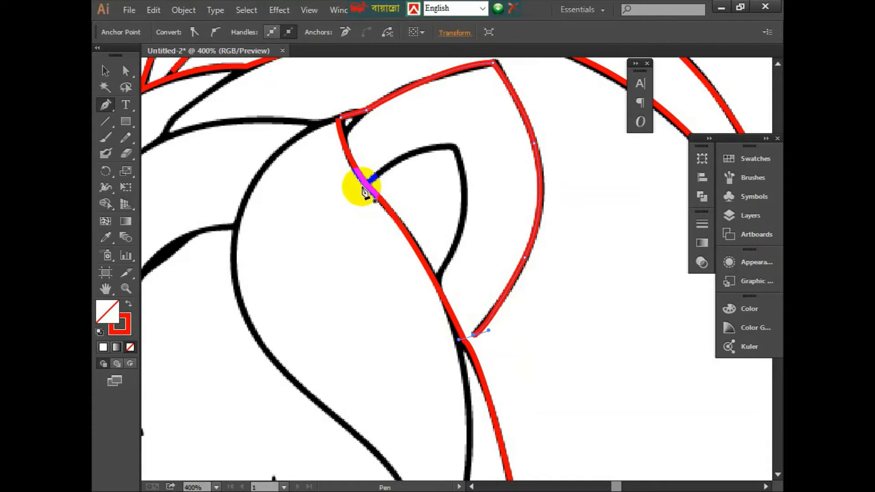
Trace the inner ear outline as a new path from the ear's front edge over its peak and back down.
{"action": "left_click", "coordinate": [364, 182]}
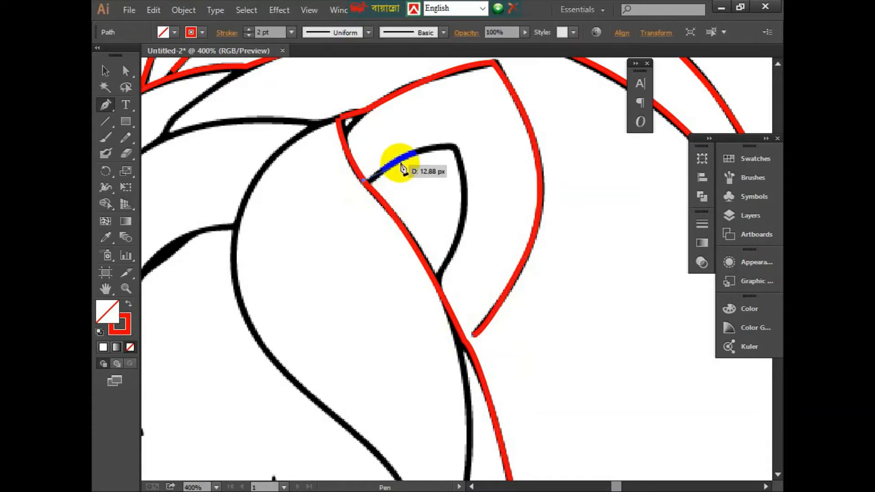
{"action": "left_click_drag", "start_coordinate": [454, 147], "coordinate": [479, 158]}
{"action": "left_click", "coordinate": [454, 147]}
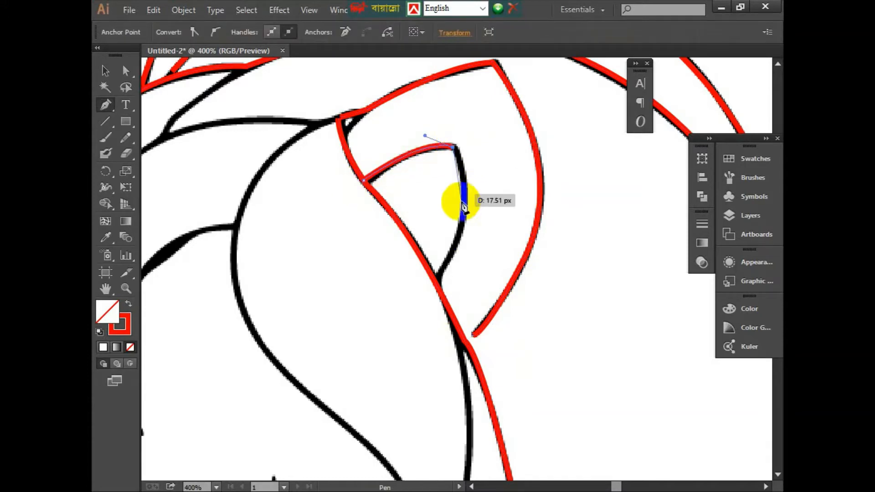
{"action": "left_click_drag", "start_coordinate": [438, 287], "coordinate": [391, 362]}
Trace the forelock beside the ear as a new path down to its pointed tip and back up to the ear's base.
{"action": "scroll", "coordinate": [474, 233], "scroll_direction": "down", "scroll_amount": 3}
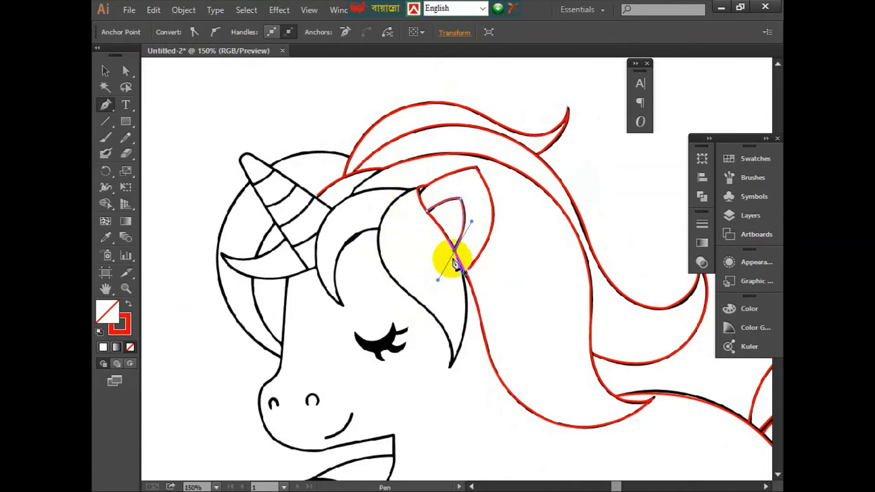
{"action": "left_click", "coordinate": [457, 258]}
{"action": "left_click_drag", "start_coordinate": [451, 364], "coordinate": [416, 406]}
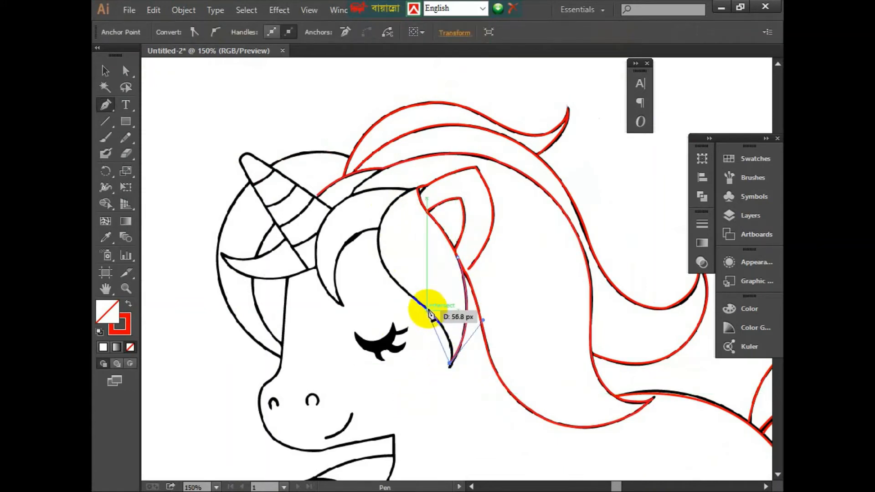
{"action": "left_click_drag", "start_coordinate": [427, 310], "coordinate": [386, 270]}
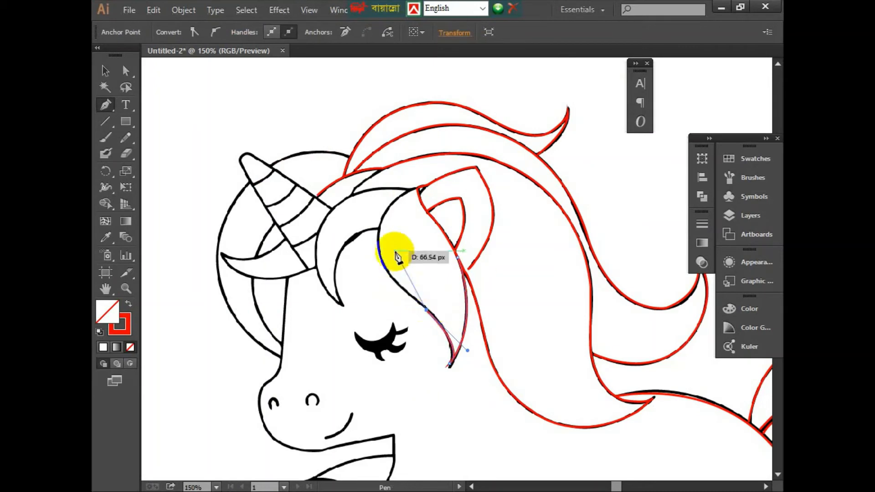
{"action": "left_click_drag", "start_coordinate": [378, 228], "coordinate": [456, 179]}
{"action": "left_click", "coordinate": [378, 231]}
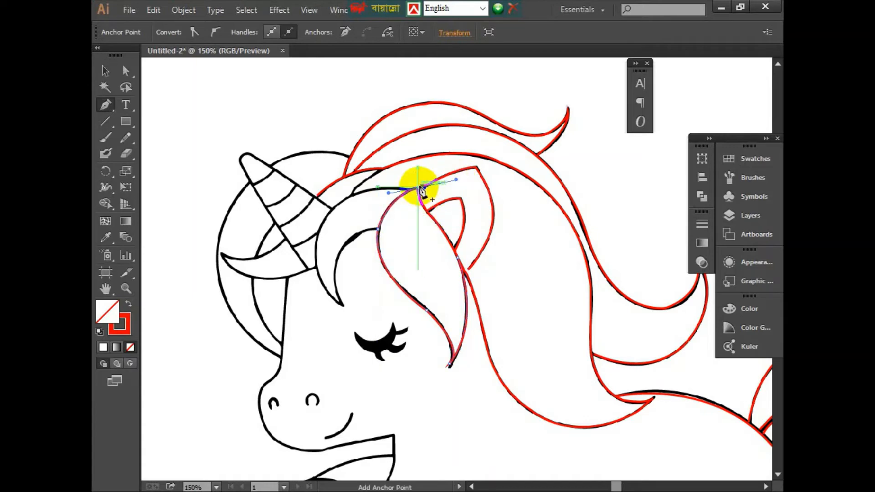
Trace the inner edge of the front bang as a new path from the forelock's edge down to the bang's pointed tip.
{"action": "left_click", "coordinate": [379, 232]}
{"action": "key", "text": "ctrl+z"}
{"action": "scroll", "coordinate": [367, 239], "scroll_direction": "up", "scroll_amount": 5}
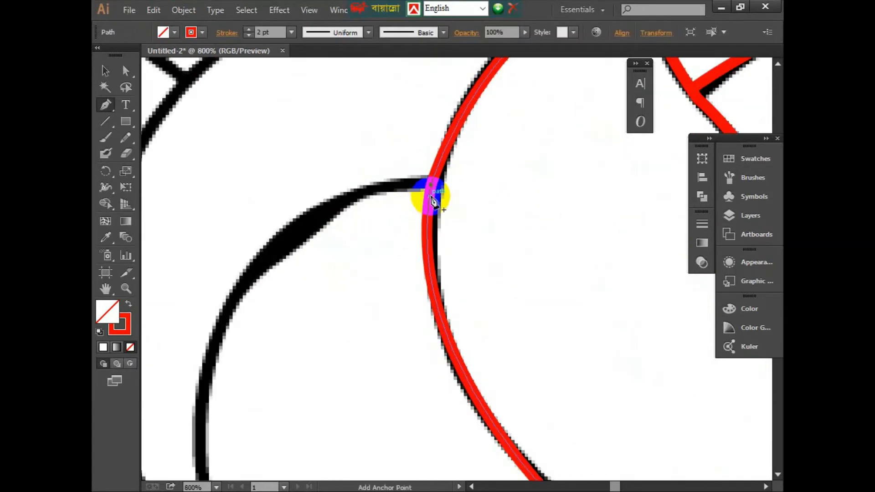
{"action": "left_click", "coordinate": [432, 200]}
{"action": "scroll", "coordinate": [231, 317], "scroll_direction": "down", "scroll_amount": 2}
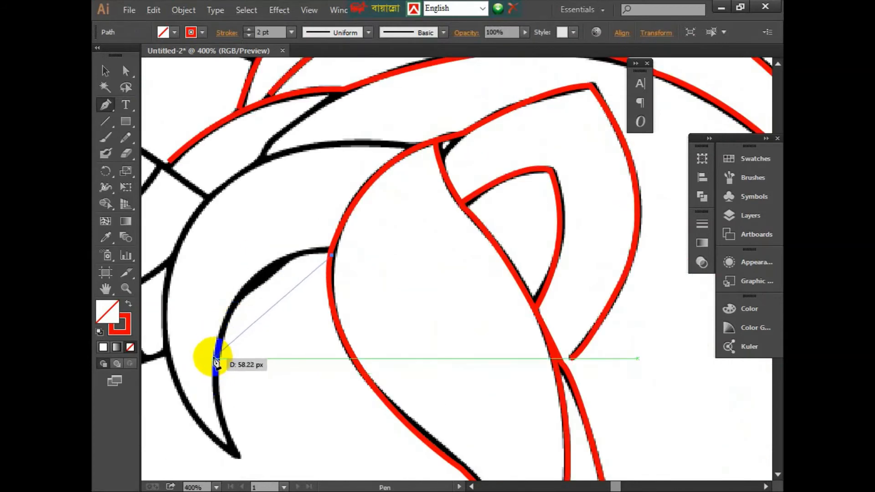
{"action": "left_click_drag", "start_coordinate": [216, 362], "coordinate": [175, 352]}
{"action": "left_click_drag", "start_coordinate": [217, 210], "coordinate": [254, 328]}
{"action": "left_click_drag", "start_coordinate": [224, 236], "coordinate": [320, 404]}
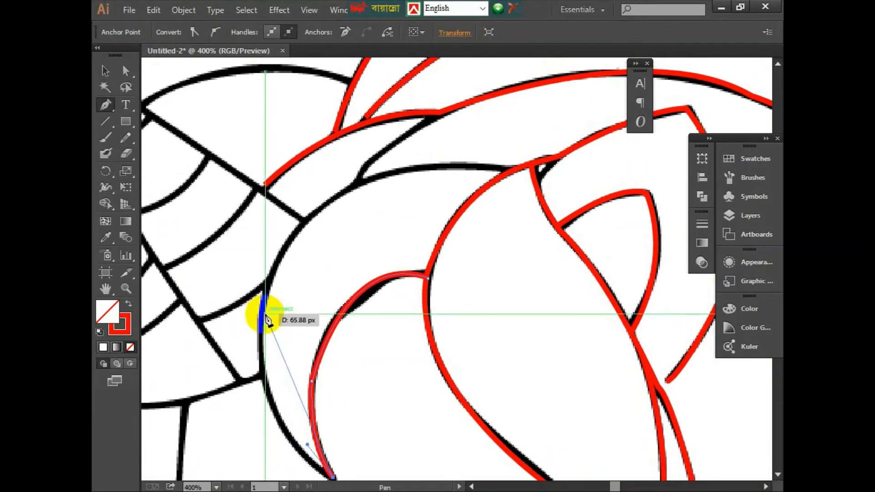
Continue the bang path from its tip up the outer edge and over to the ear's base.
{"action": "left_click_drag", "start_coordinate": [259, 314], "coordinate": [268, 191]}
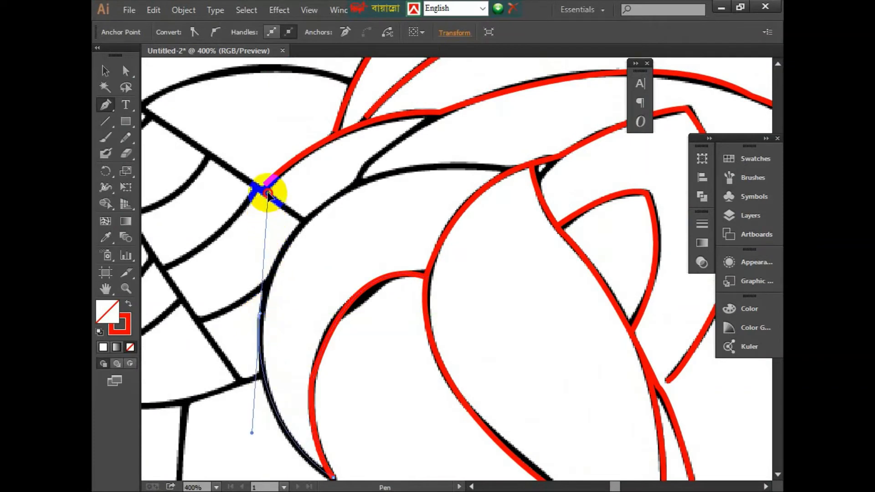
{"action": "mouse_move", "coordinate": [382, 175]}
{"action": "left_mouse_down"}
{"action": "mouse_move", "coordinate": [361, 189]}
{"action": "mouse_move", "coordinate": [488, 196]}
{"action": "mouse_move", "coordinate": [489, 148]}
{"action": "mouse_move", "coordinate": [396, 176]}
{"action": "left_mouse_up"}
{"action": "left_click_drag", "start_coordinate": [526, 166], "coordinate": [582, 188]}
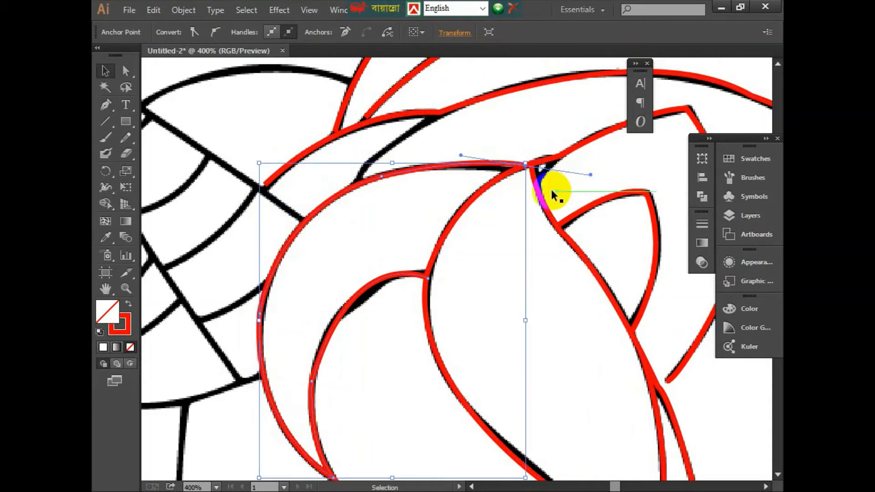
Trace the short strand line from the mane's lower edge down to the top of the front bang as a new path.
{"action": "left_click", "coordinate": [449, 112]}
{"action": "left_click_drag", "start_coordinate": [355, 185], "coordinate": [345, 216]}
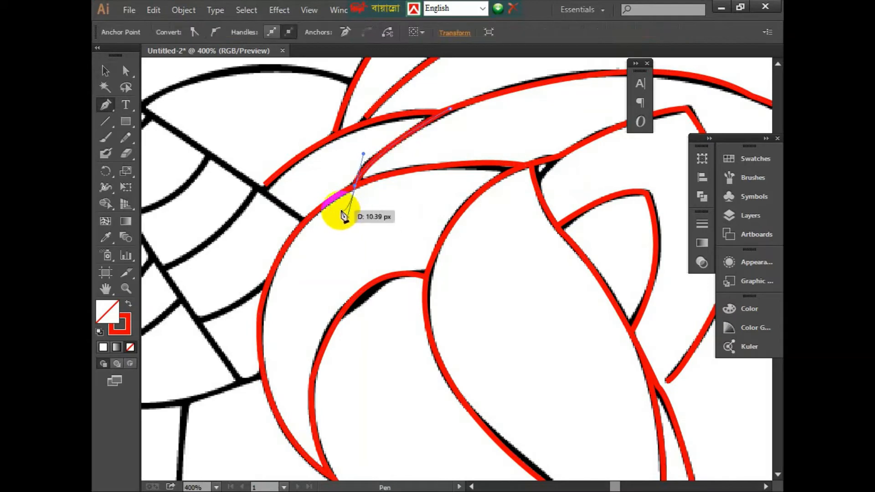
{"action": "key", "text": "ctrl+minus"}
Trace the horn outline as a new path from its base up around the rounded tip and down the other side to the bang.
{"action": "left_click_drag", "start_coordinate": [204, 210], "coordinate": [381, 199]}
{"action": "left_click_drag", "start_coordinate": [415, 318], "coordinate": [327, 90]}
{"action": "left_click", "coordinate": [279, 103]}
{"action": "left_click", "coordinate": [302, 88]}
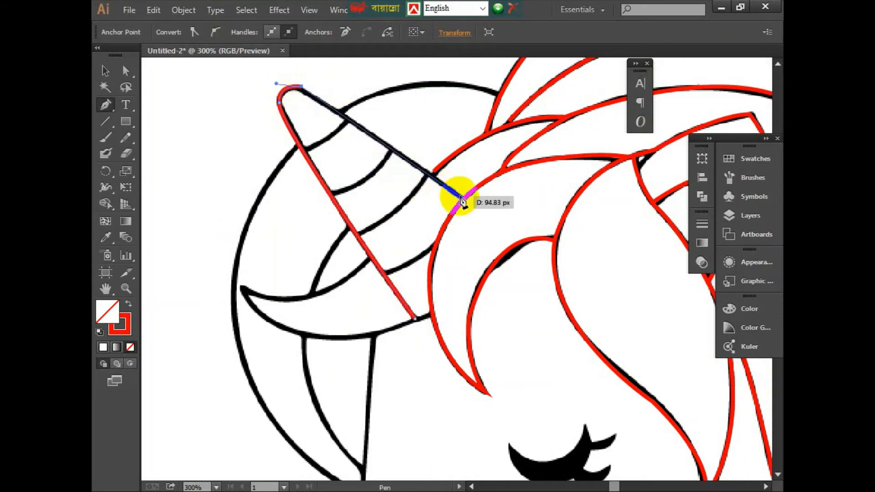
{"action": "key", "text": "v"}
{"action": "key", "text": "p"}
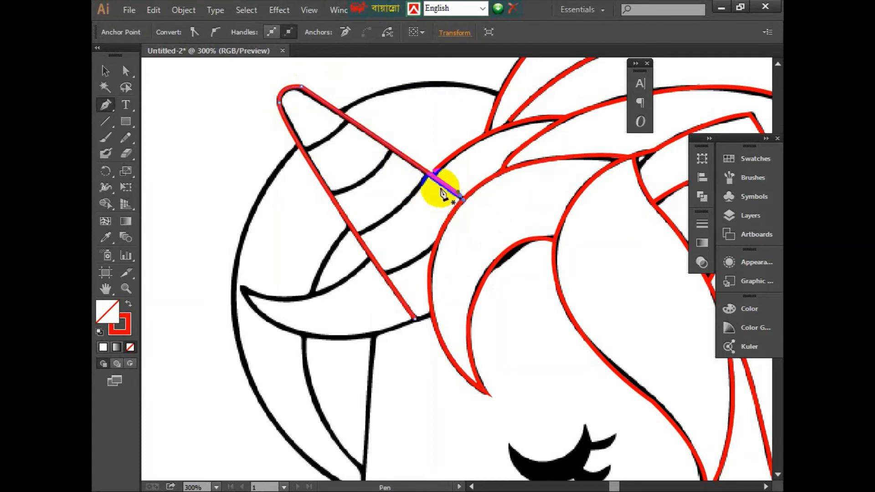
Trace the two curved horn stripes nearest the tip as separate paths from one horn edge to the other.
{"action": "scroll", "coordinate": [303, 152], "scroll_direction": "up", "scroll_amount": 3}
{"action": "left_click", "coordinate": [304, 140]}
{"action": "left_click_drag", "start_coordinate": [423, 65], "coordinate": [456, 214]}
{"action": "scroll", "coordinate": [457, 182], "scroll_direction": "down", "scroll_amount": 6}
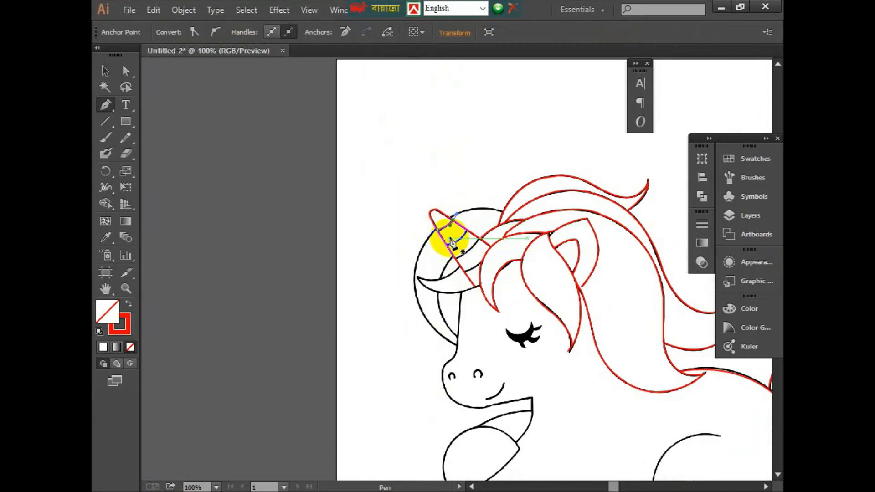
{"action": "scroll", "coordinate": [450, 238], "scroll_direction": "up", "scroll_amount": 5}
{"action": "left_click_drag", "start_coordinate": [439, 309], "coordinate": [470, 294]}
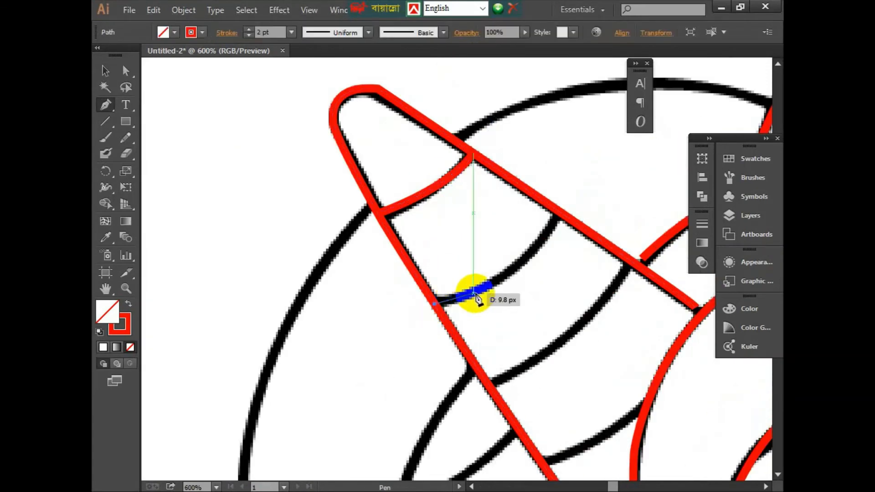
{"action": "left_click_drag", "start_coordinate": [557, 215], "coordinate": [591, 142]}
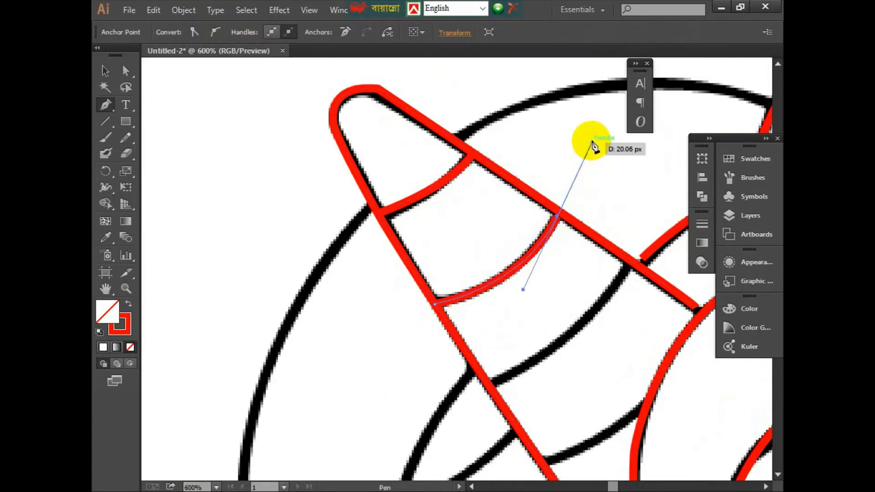
{"action": "key", "text": "v"}
{"action": "key", "text": "p"}
Trace the two lower horn stripes as separate paths, the third to the horn's far edge and the lowest to the bang.
{"action": "left_click_drag", "start_coordinate": [558, 339], "coordinate": [479, 249]}
{"action": "left_click", "coordinate": [410, 295]}
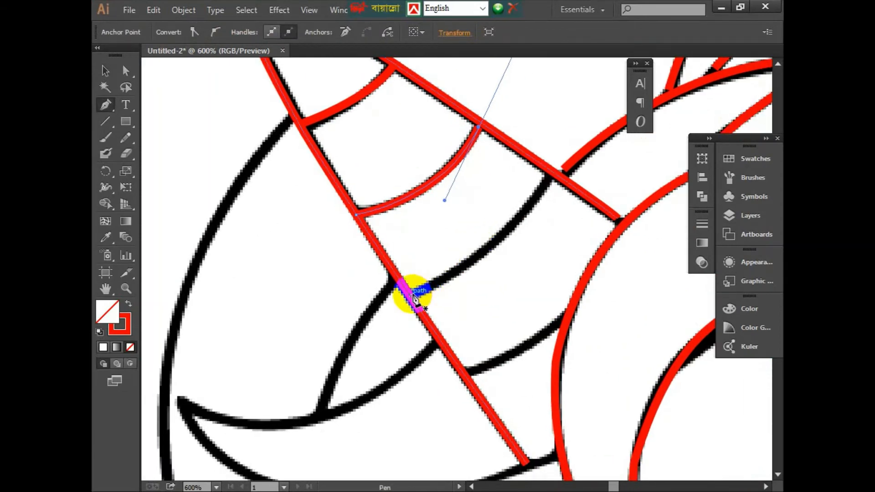
{"action": "left_click_drag", "start_coordinate": [549, 178], "coordinate": [579, 109]}
{"action": "key", "text": "v"}
{"action": "key", "text": "p"}
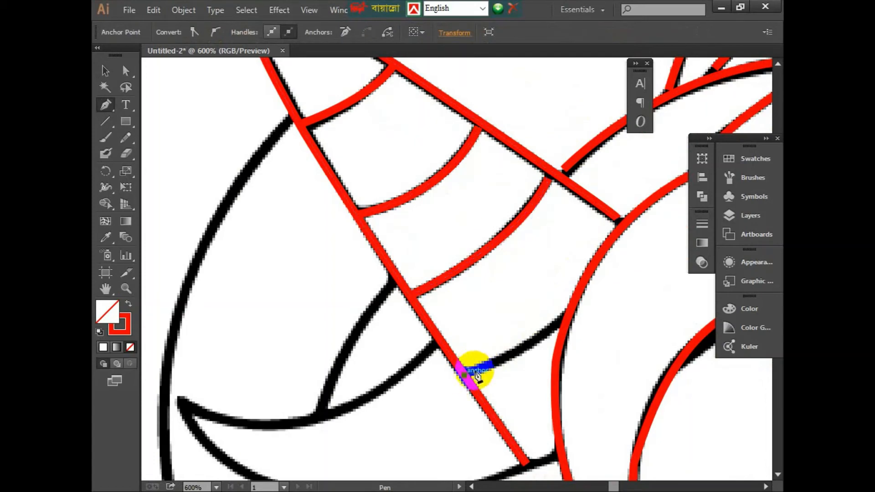
{"action": "left_click_drag", "start_coordinate": [564, 317], "coordinate": [579, 290]}
{"action": "key", "text": "v"}
{"action": "key", "text": "p"}
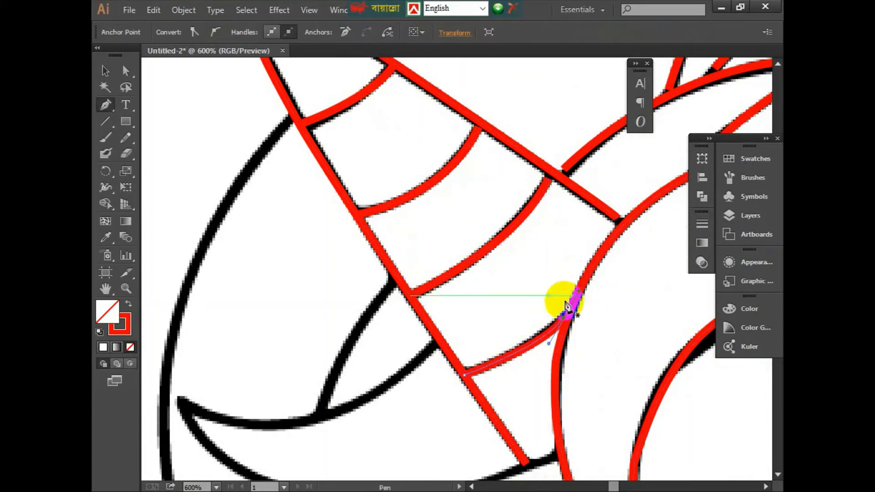
Trace the arc behind the horn as a new path from the horn's upper edge to the mane.
{"action": "scroll", "coordinate": [352, 331], "scroll_direction": "down", "scroll_amount": 5, "text": "alt"}
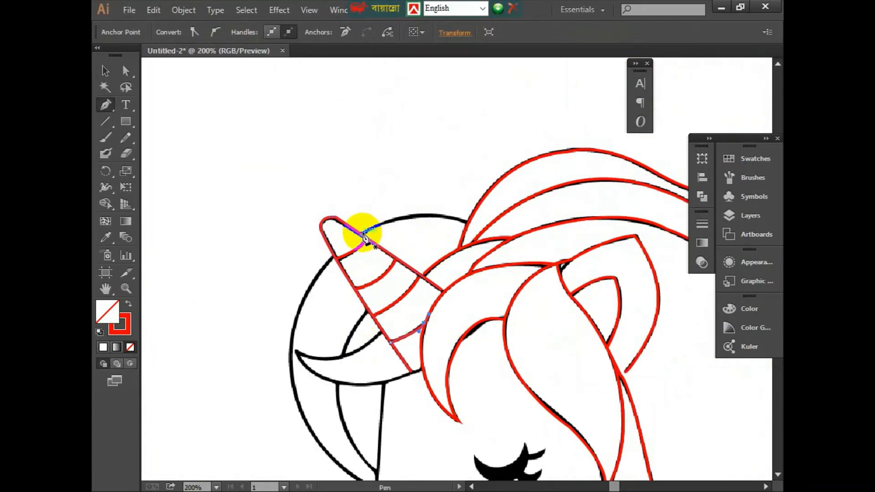
{"action": "left_click", "coordinate": [363, 235]}
{"action": "left_click_drag", "start_coordinate": [469, 222], "coordinate": [516, 244]}
Trace the long outer hair curve as a new path from the horn's front edge down to the bridge of the nose.
{"action": "left_click_drag", "start_coordinate": [291, 320], "coordinate": [284, 202]}
{"action": "left_click", "coordinate": [328, 136]}
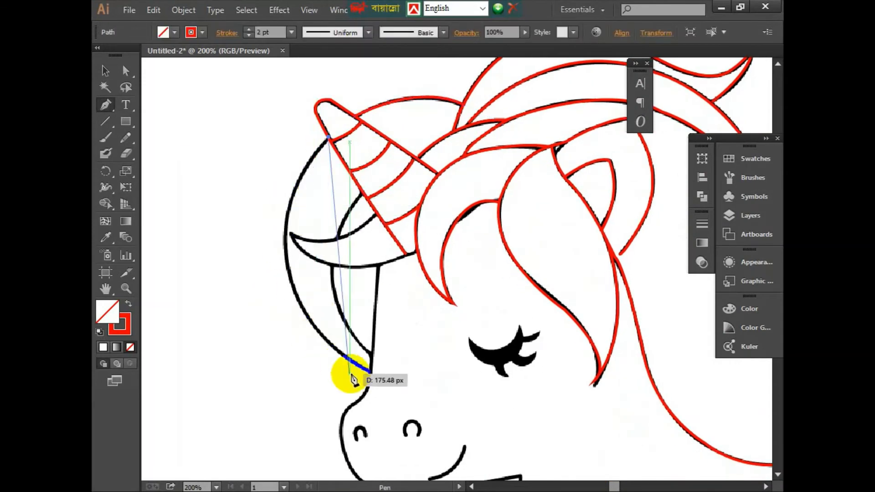
{"action": "left_click_drag", "start_coordinate": [293, 282], "coordinate": [417, 390]}
{"action": "left_click", "coordinate": [294, 284]}
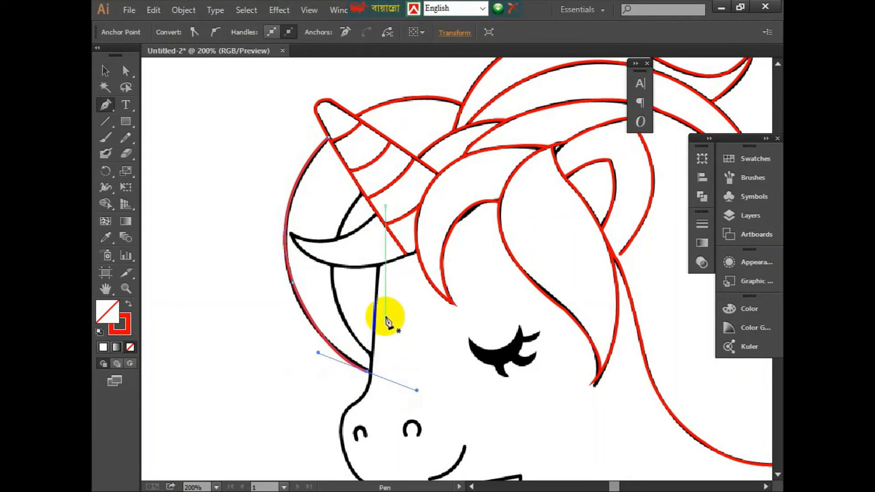
Trace the lower edge of the strand under the horn from the bang to a corner anchor at the strand's pointed tip.
{"action": "left_click", "coordinate": [418, 250]}
{"action": "left_click_drag", "start_coordinate": [334, 266], "coordinate": [342, 274]}
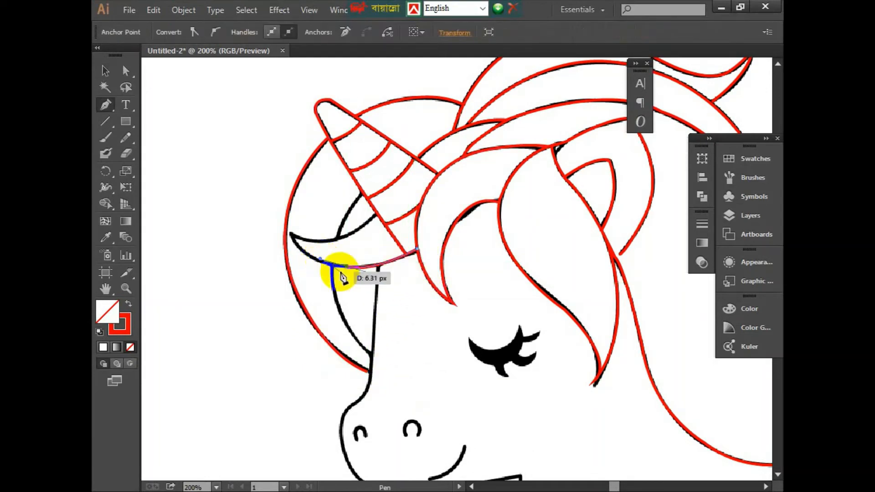
{"action": "left_click", "coordinate": [346, 266]}
{"action": "left_click_drag", "start_coordinate": [289, 234], "coordinate": [277, 197]}
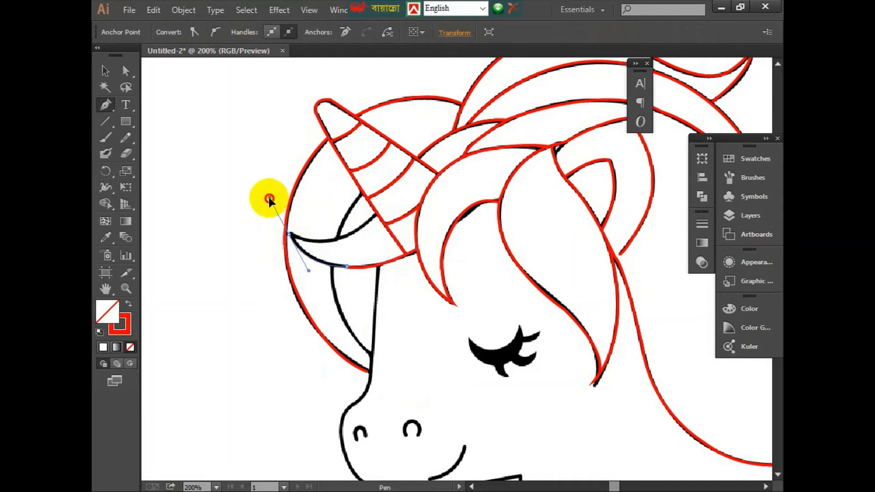
{"action": "left_click", "coordinate": [291, 235]}
Continue the strand path from its tip along the upper edge to the horn and end the path.
{"action": "left_click_drag", "start_coordinate": [337, 238], "coordinate": [343, 243]}
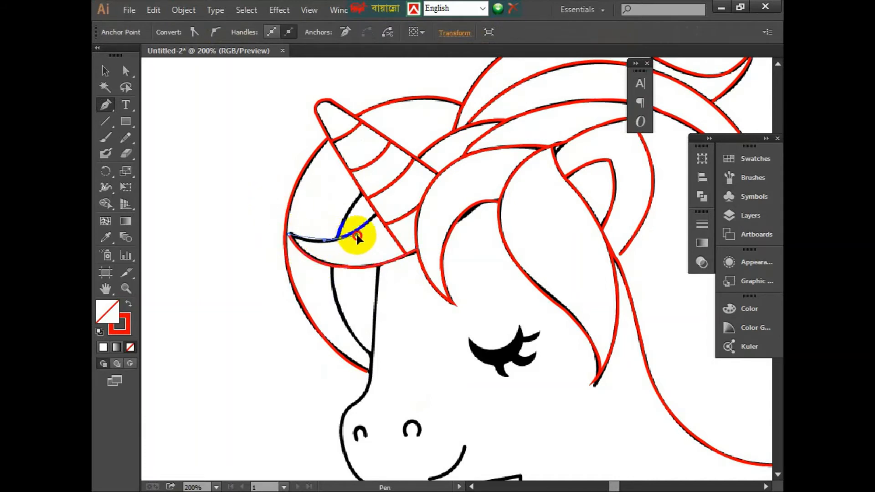
{"action": "left_click", "coordinate": [340, 238]}
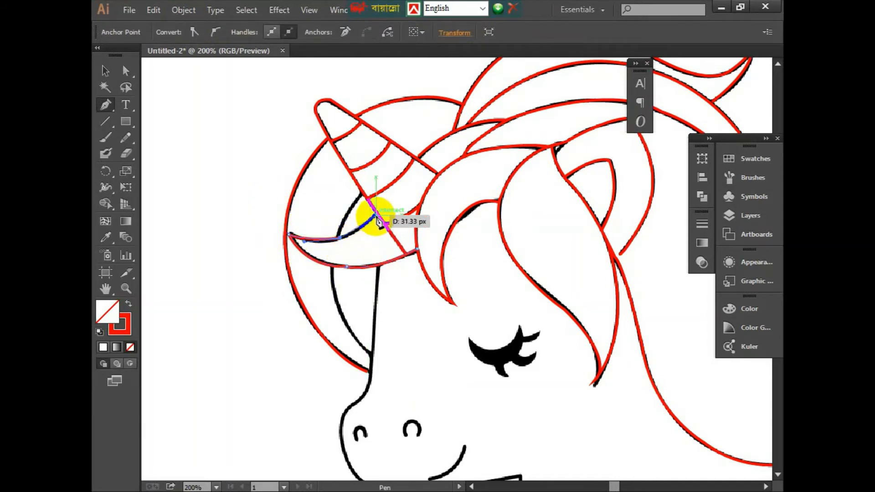
{"action": "left_click_drag", "start_coordinate": [376, 215], "coordinate": [381, 206]}
{"action": "key", "text": "v"}
{"action": "key", "text": "p"}
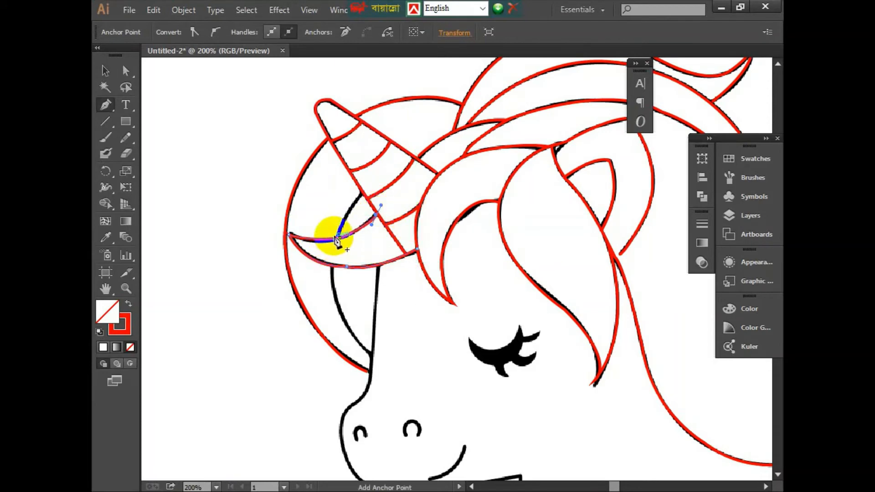
Trace the short curve from the strand's upper edge up to the horn's front edge as a new path.
{"action": "scroll", "coordinate": [339, 239], "scroll_direction": "up", "scroll_amount": 3}
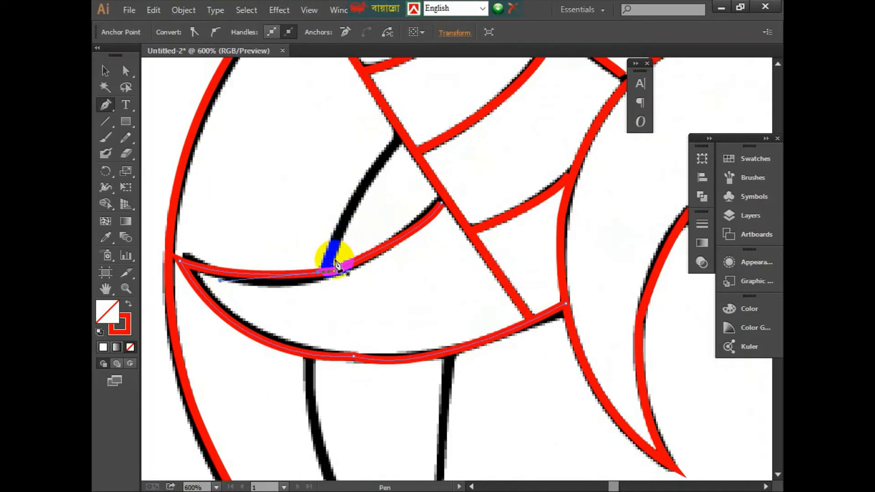
{"action": "left_click", "coordinate": [322, 280]}
{"action": "left_click_drag", "start_coordinate": [405, 137], "coordinate": [452, 132]}
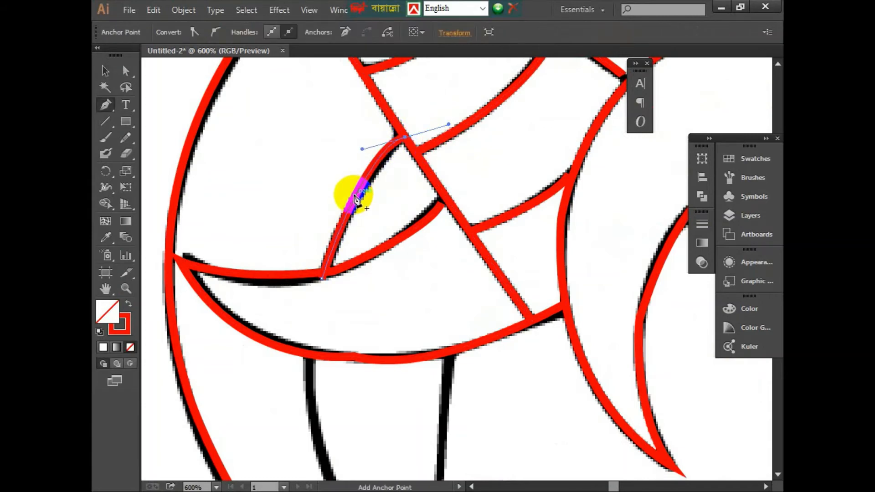
Trace the inner hair curve as a new path from the strand's lower edge down to the bridge of the nose.
{"action": "scroll", "coordinate": [352, 191], "scroll_direction": "down", "scroll_amount": 3}
{"action": "scroll", "coordinate": [340, 260], "scroll_direction": "up", "scroll_amount": 2}
{"action": "left_click_drag", "start_coordinate": [345, 275], "coordinate": [458, 336]}
{"action": "scroll", "coordinate": [459, 242], "scroll_direction": "up", "scroll_amount": 6}
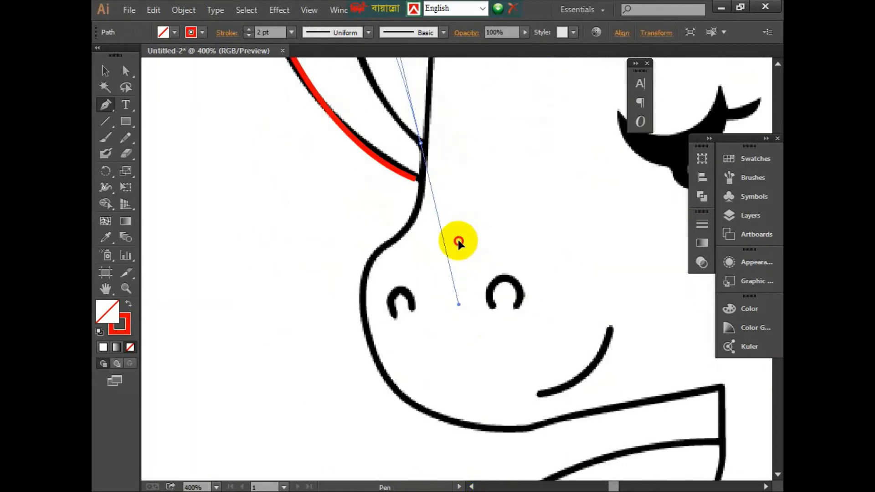
{"action": "mouse_move", "coordinate": [421, 274]}
{"action": "left_mouse_down"}
{"action": "mouse_move", "coordinate": [475, 250]}
{"action": "mouse_move", "coordinate": [498, 338]}
{"action": "left_mouse_up"}
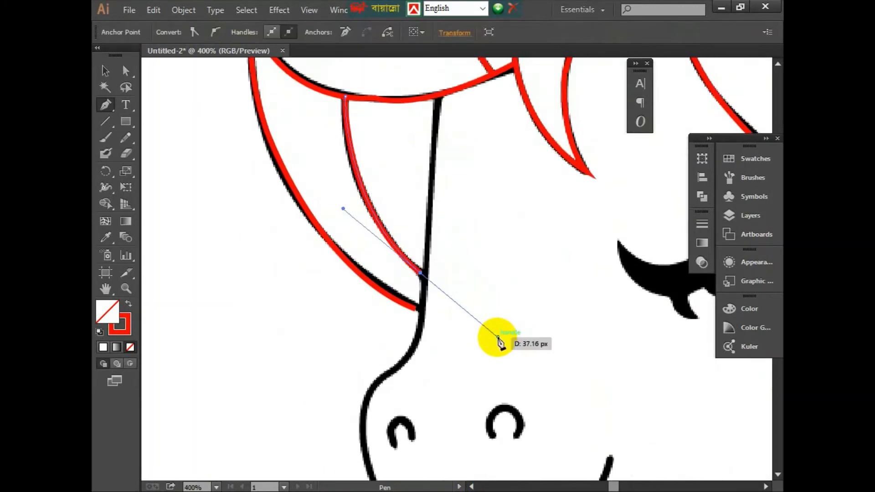
{"action": "left_click", "coordinate": [420, 274]}
{"action": "left_click_drag", "start_coordinate": [433, 156], "coordinate": [435, 168]}
{"action": "key", "text": "v"}
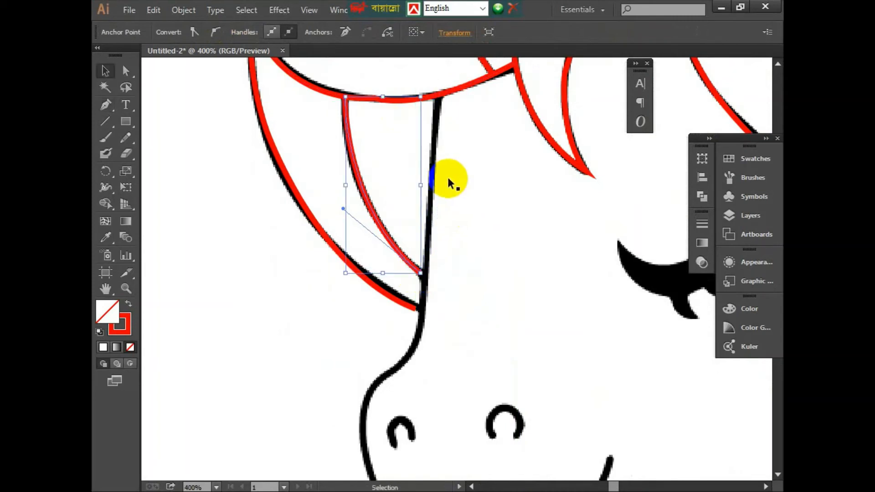
Trace the face profile as a new path from the strand down the forehead and around the front of the muzzle.
{"action": "key", "text": "p"}
{"action": "left_click", "coordinate": [436, 96]}
{"action": "left_click", "coordinate": [424, 272]}
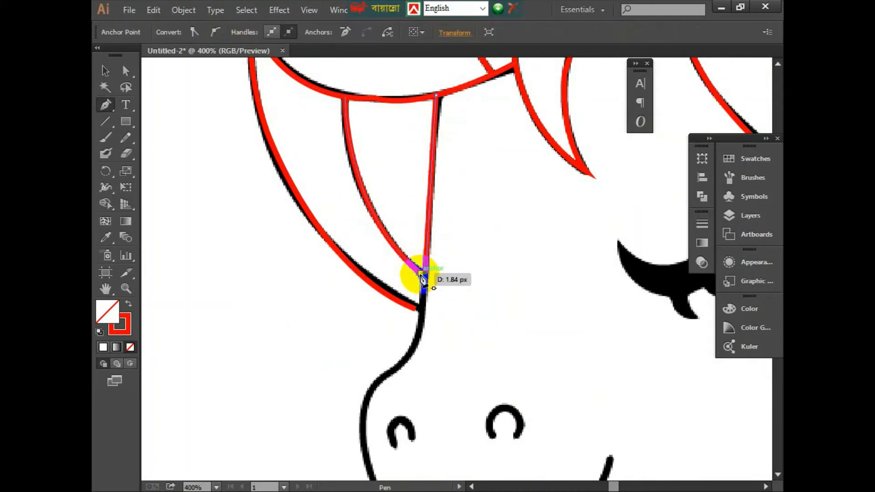
{"action": "left_click", "coordinate": [420, 315]}
{"action": "scroll", "coordinate": [410, 328], "scroll_direction": "down", "scroll_amount": 2}
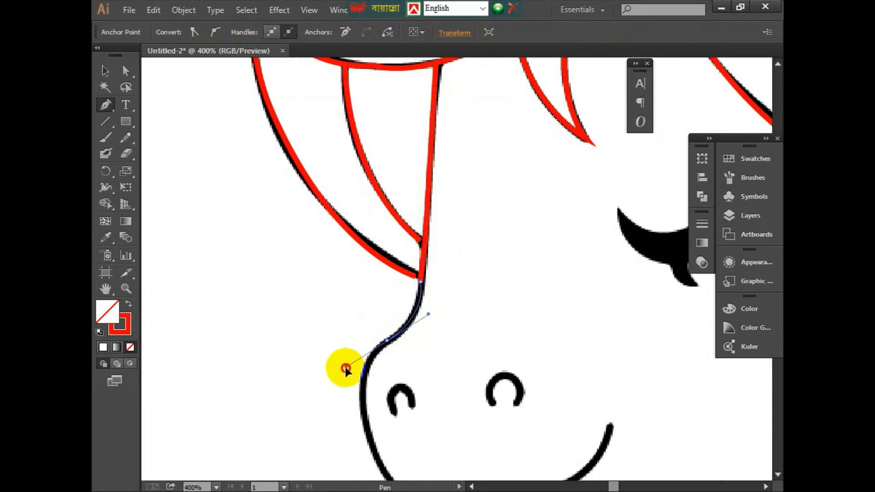
{"action": "left_click", "coordinate": [388, 342]}
{"action": "scroll", "coordinate": [381, 383], "scroll_direction": "down", "scroll_amount": 4}
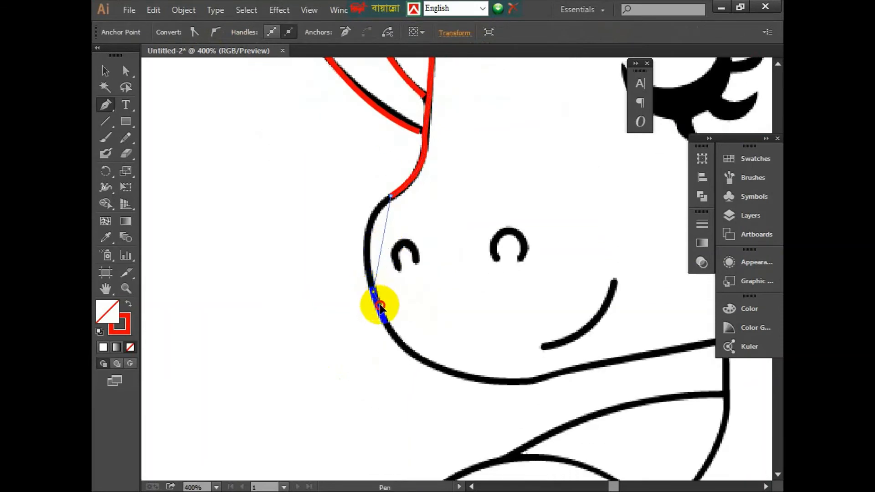
{"action": "left_click", "coordinate": [372, 292]}
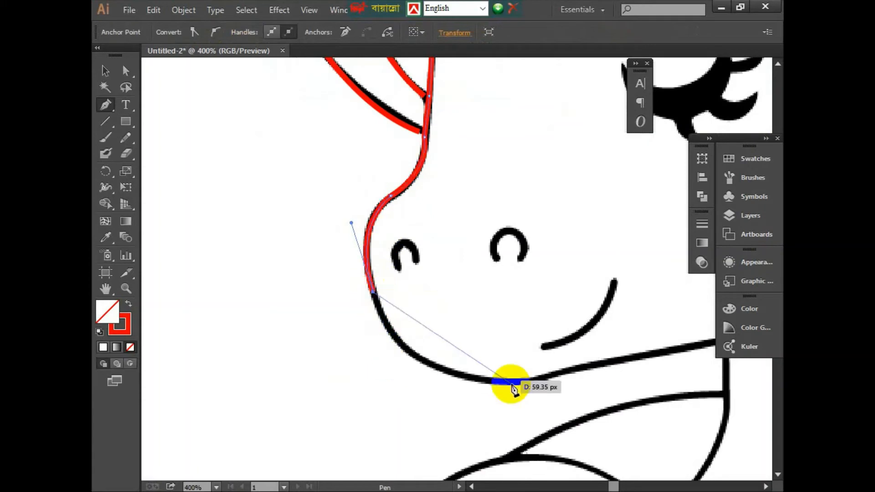
Continue the face path under the chin and along the jaw to a corner anchor at the jaw's end.
{"action": "left_click_drag", "start_coordinate": [529, 382], "coordinate": [451, 319]}
{"action": "left_click", "coordinate": [529, 382]}
{"action": "left_click_drag", "start_coordinate": [505, 300], "coordinate": [559, 300]}
{"action": "left_click", "coordinate": [505, 300]}
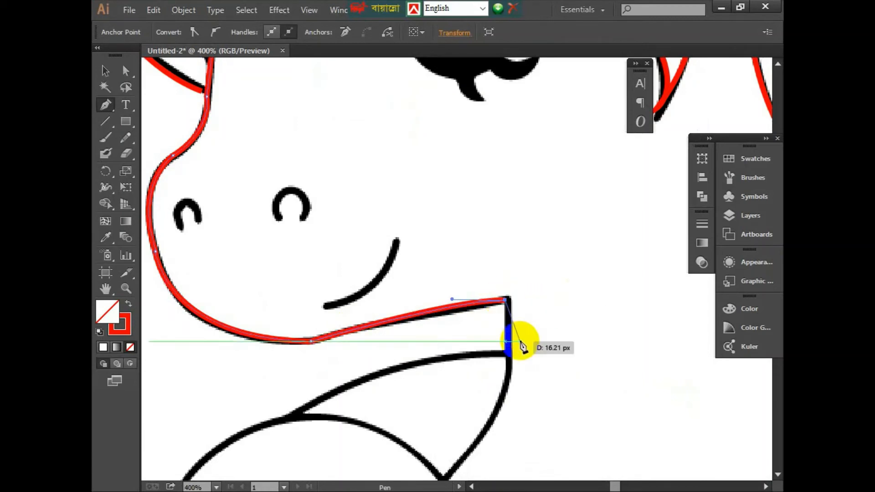
Extend the path down the short edge below the jaw and along the curve to the raised leg's outline.
{"action": "scroll", "coordinate": [519, 341], "scroll_direction": "down", "scroll_amount": 6}
{"action": "left_click", "coordinate": [509, 259]}
{"action": "scroll", "coordinate": [510, 274], "scroll_direction": "down", "scroll_amount": 1}
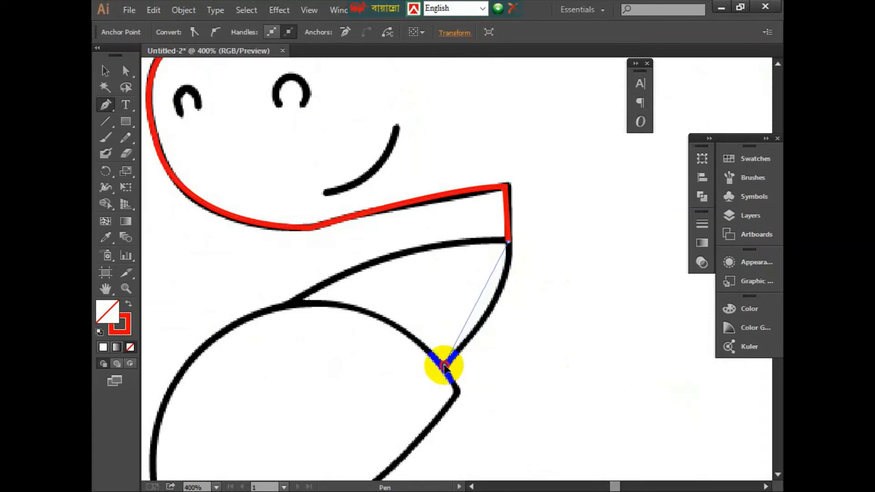
{"action": "left_click_drag", "start_coordinate": [445, 365], "coordinate": [374, 407]}
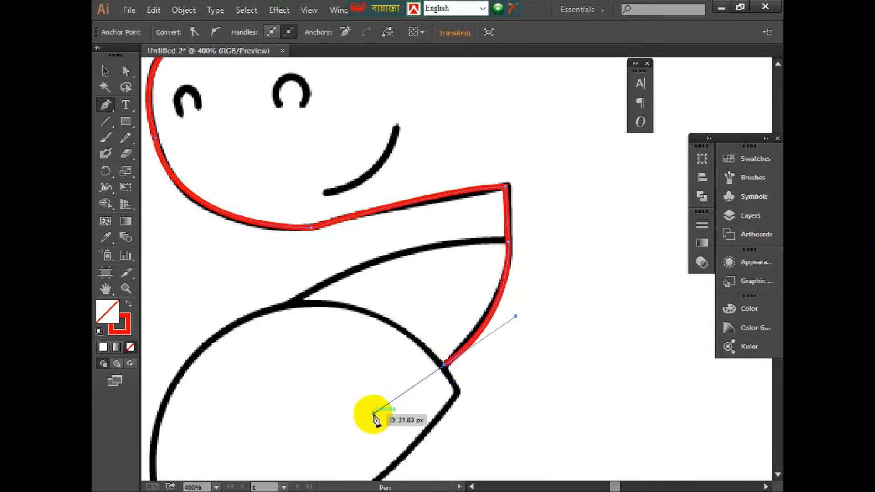
{"action": "key", "text": "v"}
Trace the neck curve as a new path from the short jaw edge down to the top of the bent foreleg.
{"action": "key", "text": "p"}
{"action": "left_click", "coordinate": [511, 235]}
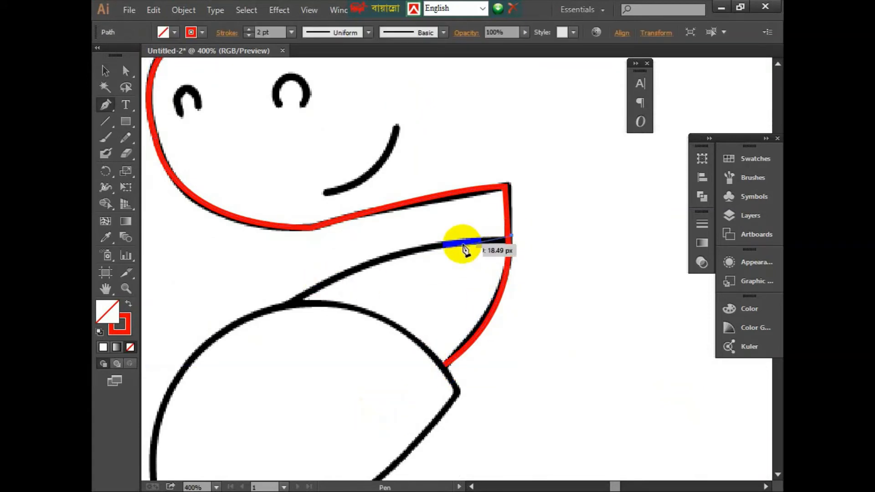
{"action": "left_click_drag", "start_coordinate": [253, 354], "coordinate": [254, 354]}
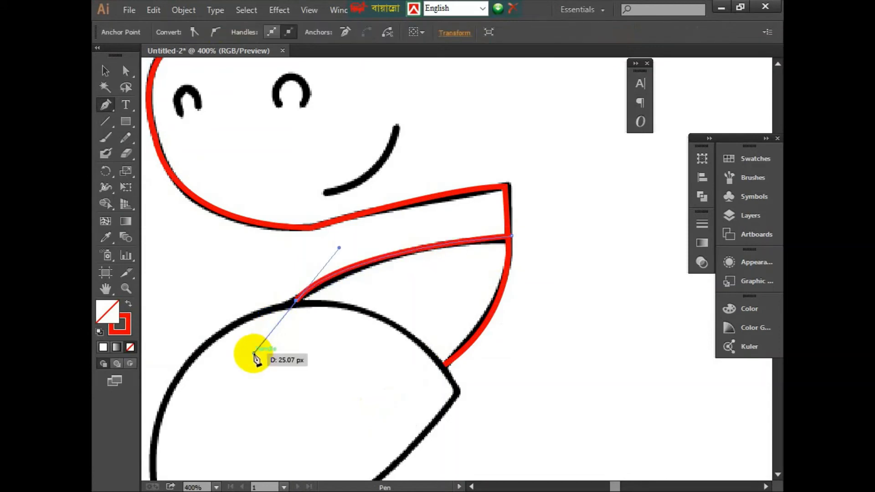
Start a path at the bent foreleg's pointed corner, tracing over its rounded top and down the outer side.
{"action": "scroll", "coordinate": [336, 327], "scroll_direction": "down", "scroll_amount": 1}
{"action": "left_click_drag", "start_coordinate": [297, 322], "coordinate": [382, 257]}
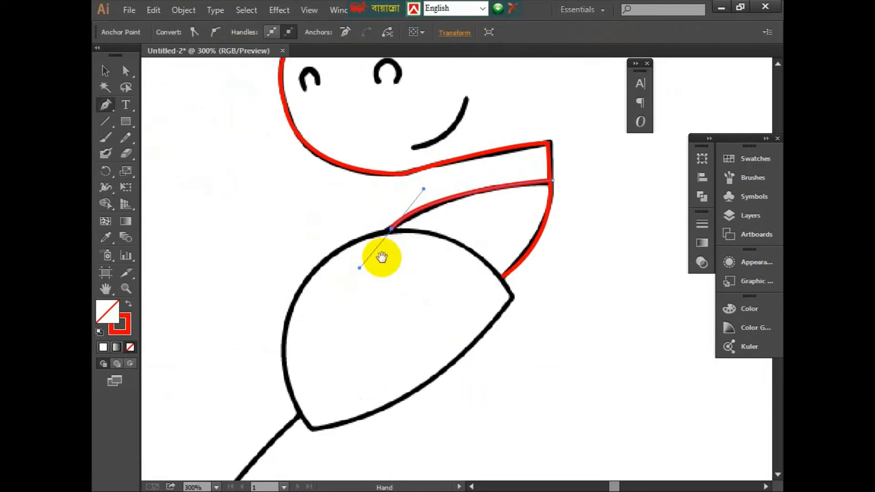
{"action": "left_click", "coordinate": [512, 296]}
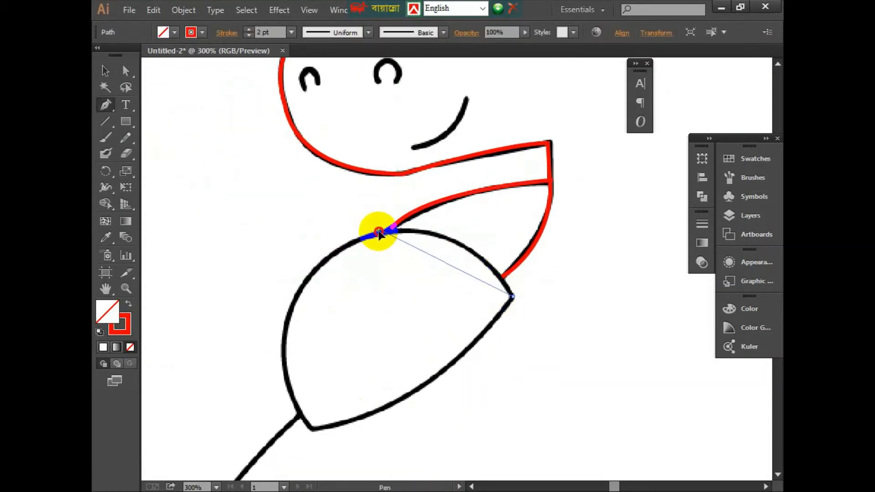
{"action": "left_click_drag", "start_coordinate": [379, 229], "coordinate": [264, 224]}
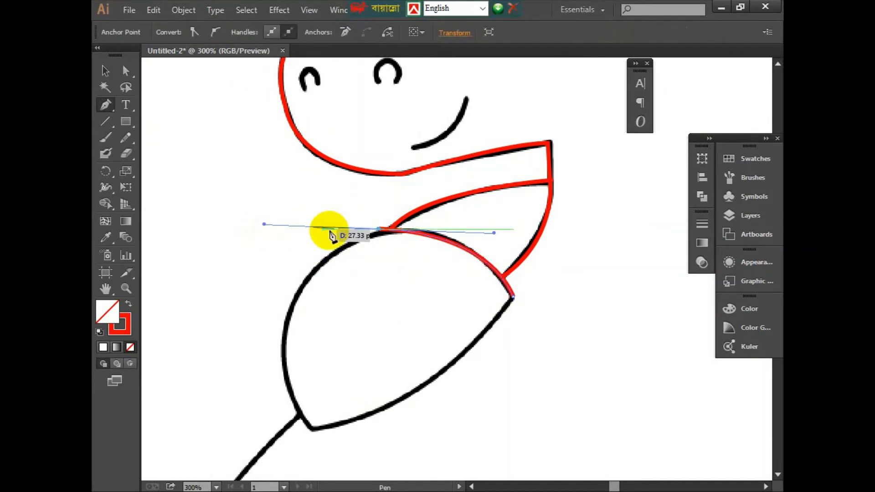
{"action": "left_click", "coordinate": [378, 229]}
{"action": "left_click_drag", "start_coordinate": [285, 357], "coordinate": [273, 463]}
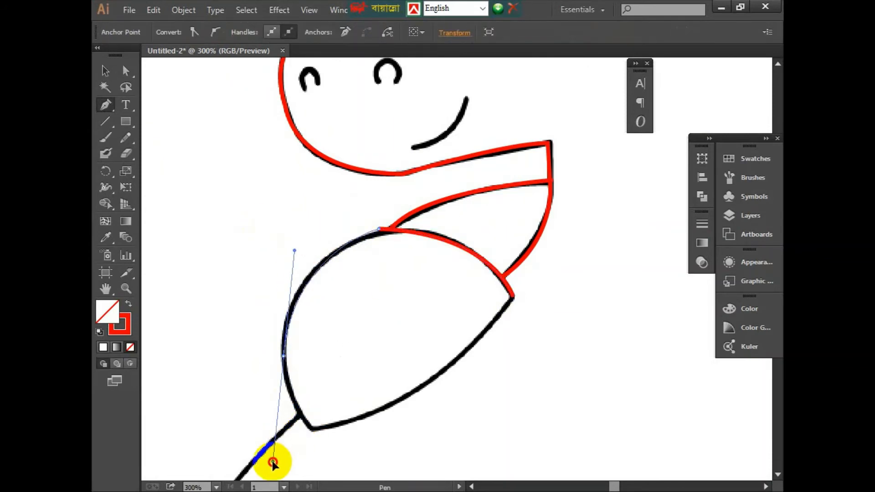
Continue the foreleg path around its lower corner and along the bottom edge, closing it at the starting point.
{"action": "left_click_drag", "start_coordinate": [284, 357], "coordinate": [386, 419]}
{"action": "left_click", "coordinate": [342, 426]}
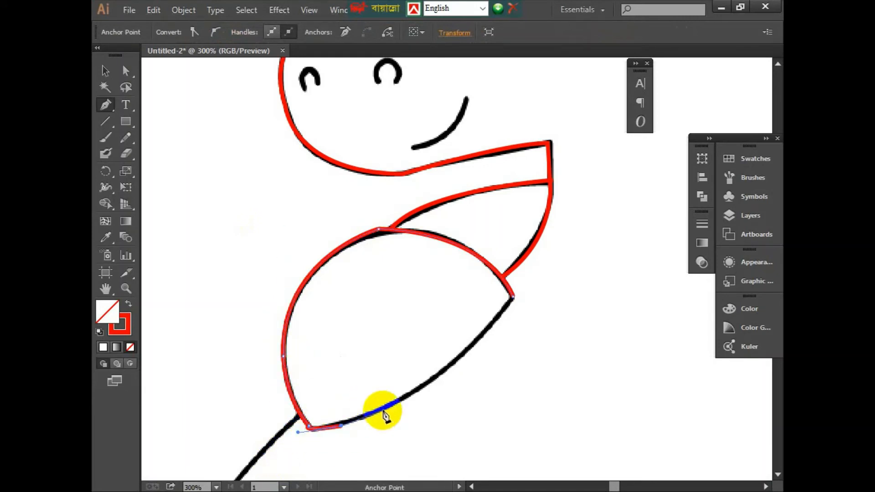
{"action": "left_click_drag", "start_coordinate": [459, 357], "coordinate": [476, 327]}
{"action": "left_click", "coordinate": [459, 358]}
{"action": "mouse_move", "coordinate": [512, 296]}
{"action": "left_mouse_down"}
{"action": "mouse_move", "coordinate": [524, 303]}
{"action": "mouse_move", "coordinate": [516, 298]}
{"action": "left_mouse_up"}
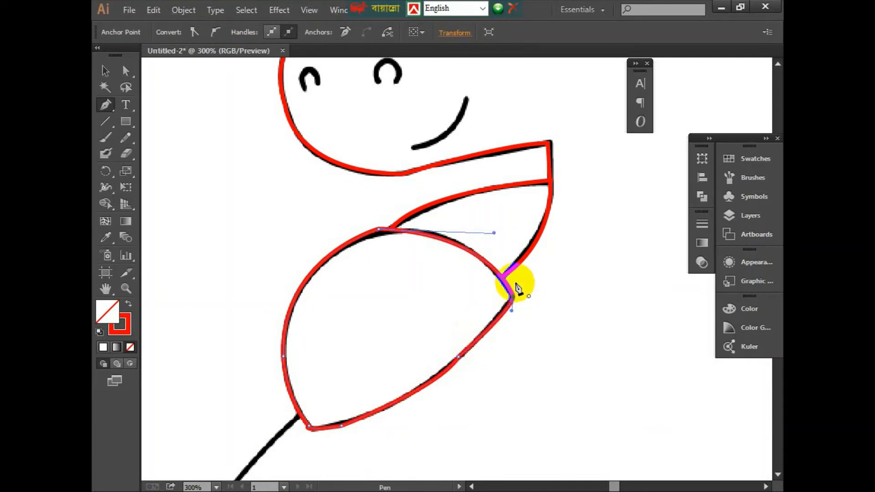
{"action": "key", "text": "v"}
Trace a new path from the bent foreleg's lower end down the extended leg's front to a corner anchor at the hoof tip.
{"action": "key", "text": "p"}
{"action": "left_click_drag", "start_coordinate": [268, 357], "coordinate": [444, 179]}
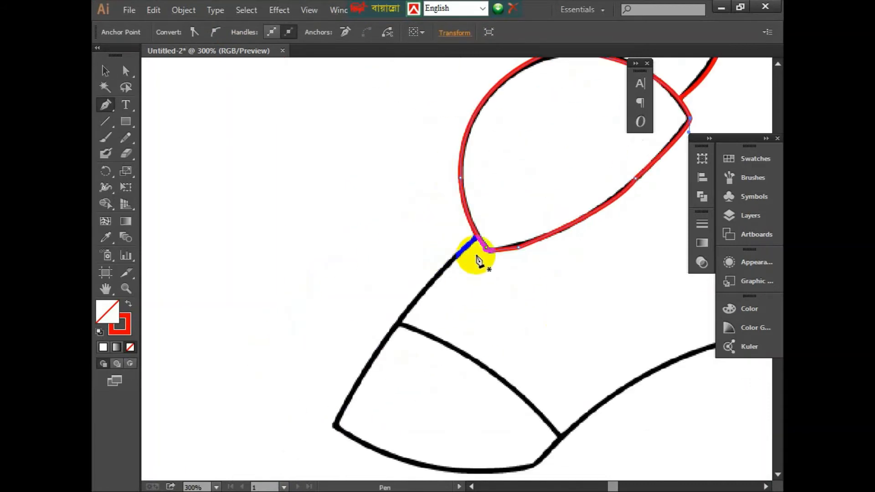
{"action": "scroll", "coordinate": [477, 237], "scroll_direction": "up", "scroll_amount": 5}
{"action": "left_click", "coordinate": [470, 233]}
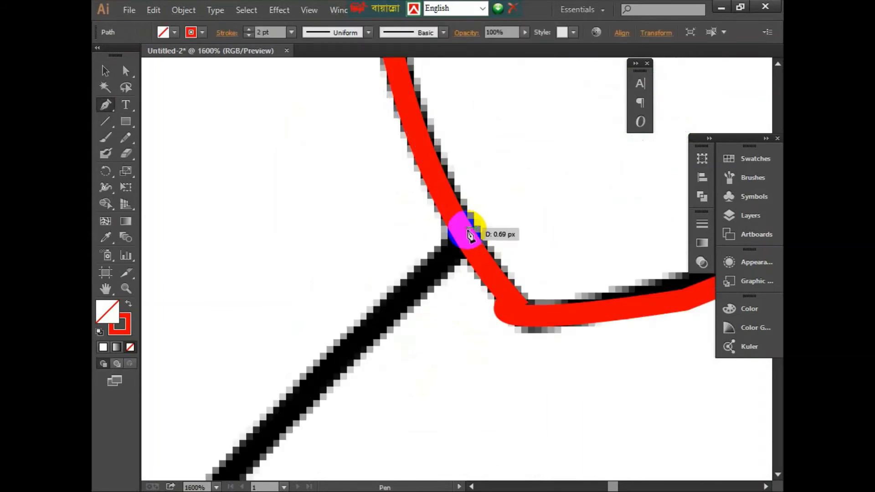
{"action": "scroll", "coordinate": [399, 303], "scroll_direction": "down", "scroll_amount": 5}
{"action": "mouse_move", "coordinate": [324, 382]}
{"action": "left_mouse_down"}
{"action": "mouse_move", "coordinate": [314, 397]}
{"action": "mouse_move", "coordinate": [404, 230]}
{"action": "left_mouse_up"}
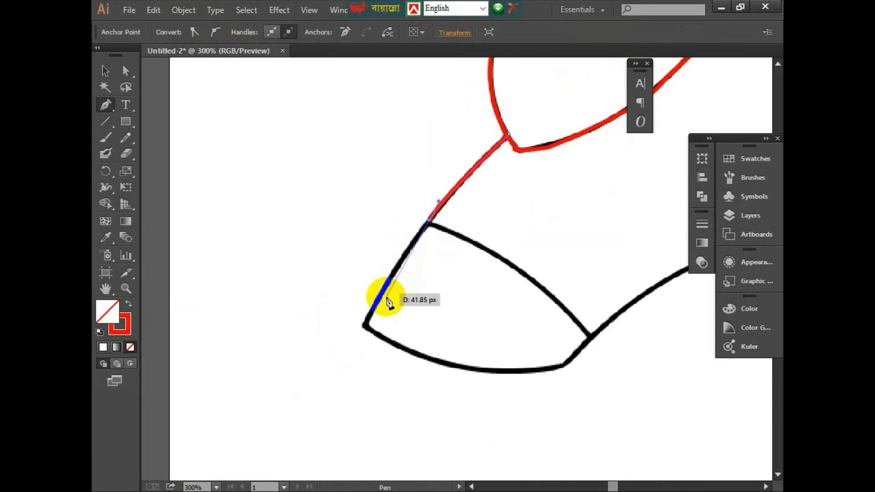
{"action": "left_click_drag", "start_coordinate": [366, 324], "coordinate": [365, 341]}
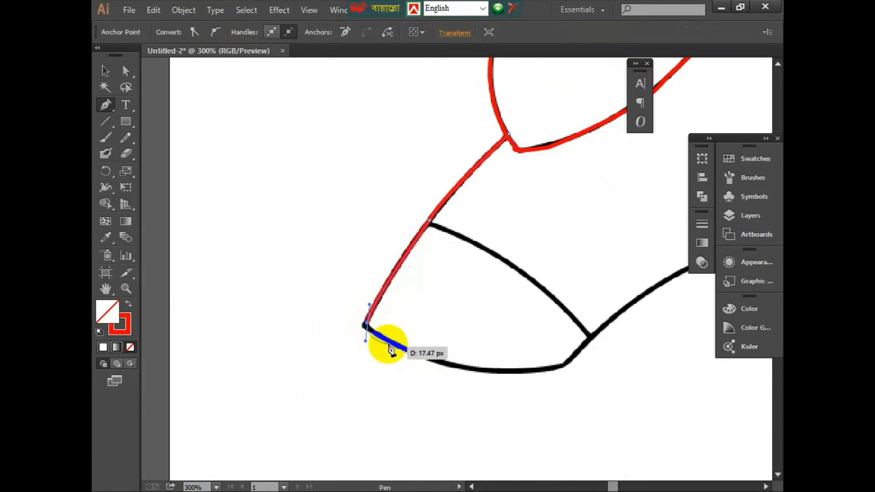
{"action": "left_click", "coordinate": [367, 324]}
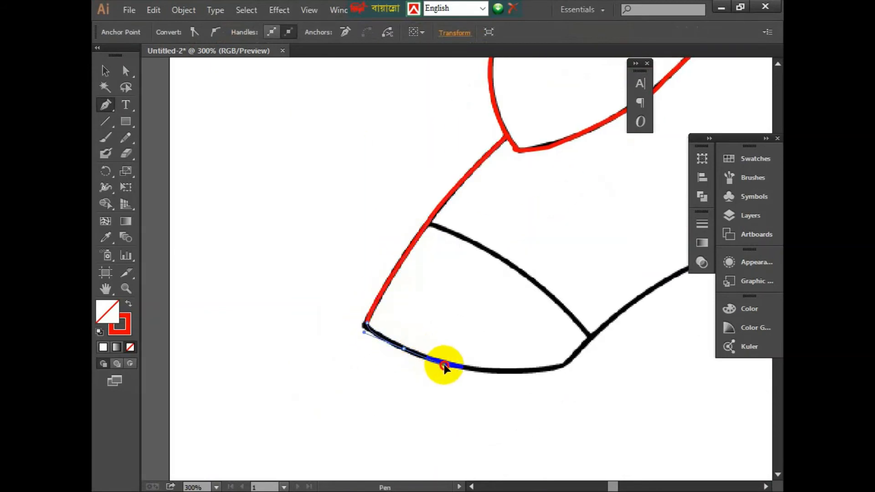
Extend the path along the curved underside of the front hoof to its rear corner.
{"action": "left_click_drag", "start_coordinate": [518, 370], "coordinate": [256, 398]}
{"action": "left_click", "coordinate": [520, 372]}
{"action": "left_click", "coordinate": [563, 367]}
Continue the path along the back of the front leg and the belly curve to the hind-leg junction.
{"action": "left_click_drag", "start_coordinate": [471, 294], "coordinate": [378, 329]}
{"action": "left_click", "coordinate": [471, 295]}
{"action": "left_click", "coordinate": [592, 309]}
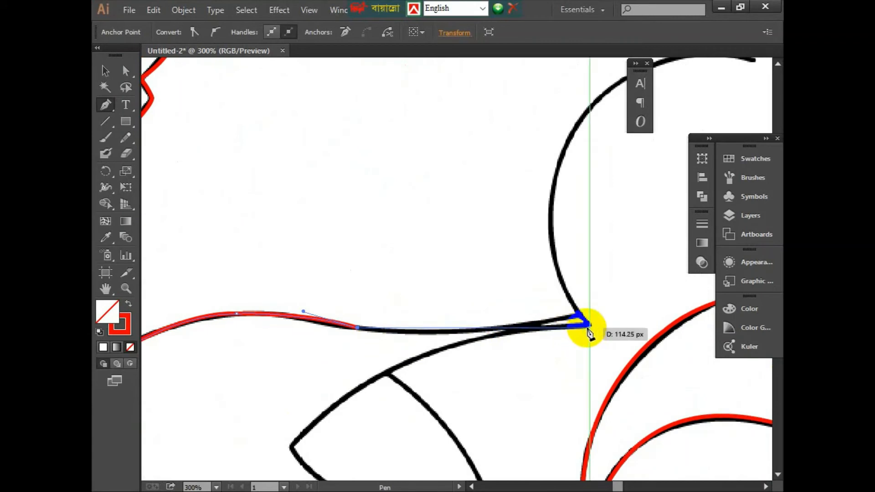
{"action": "left_click_drag", "start_coordinate": [588, 326], "coordinate": [615, 317]}
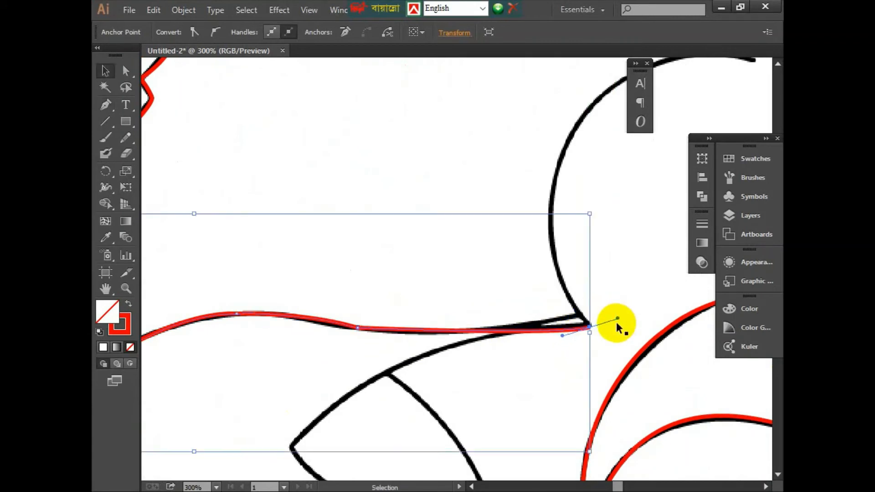
Trace the curved band line across the front hoof as a separate path between the leg's two edges.
{"action": "key", "text": "ctrl+minus"}
{"action": "left_click_drag", "start_coordinate": [241, 355], "coordinate": [557, 326]}
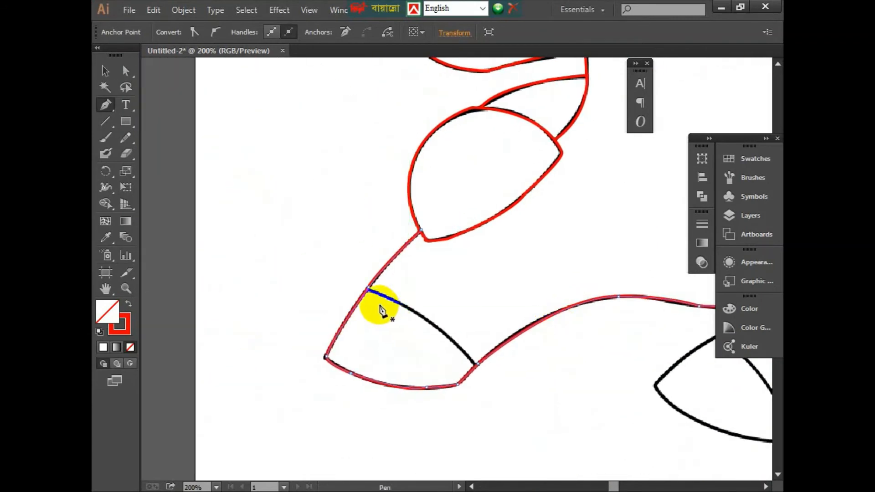
{"action": "scroll", "coordinate": [381, 304], "scroll_direction": "up", "scroll_amount": 4}
{"action": "left_click", "coordinate": [321, 303]}
{"action": "scroll", "coordinate": [515, 381], "scroll_direction": "down", "scroll_amount": 2}
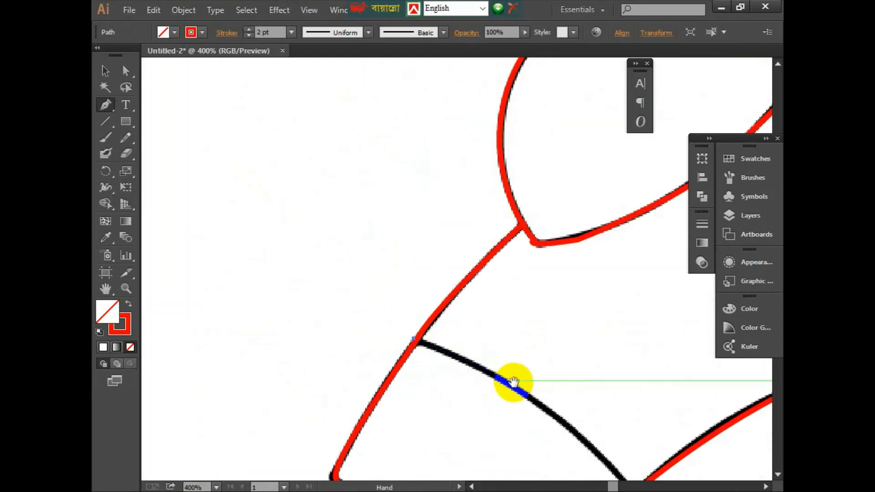
{"action": "left_click_drag", "start_coordinate": [514, 383], "coordinate": [321, 219]}
{"action": "left_click_drag", "start_coordinate": [442, 326], "coordinate": [522, 434]}
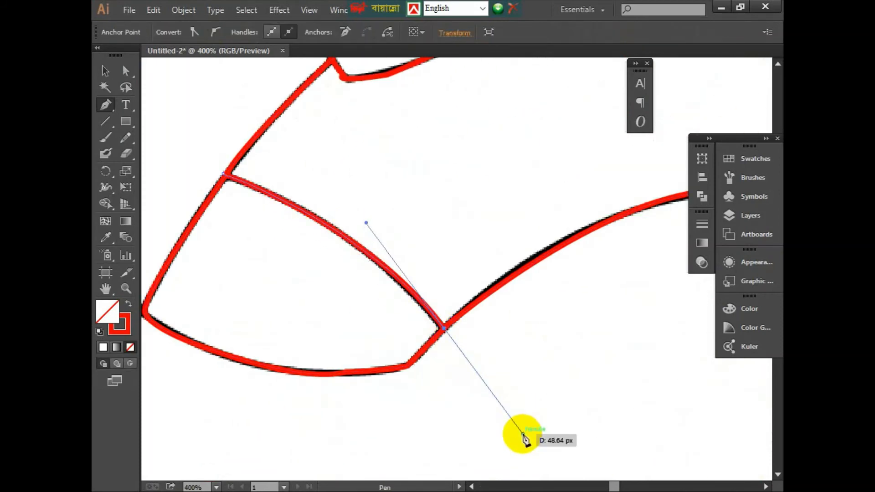
Trace the hind leg's lower line as a new path between the two sides of the inner tail curve.
{"action": "left_click_drag", "start_coordinate": [526, 235], "coordinate": [94, 169]}
{"action": "scroll", "coordinate": [447, 276], "scroll_direction": "down", "scroll_amount": 3}
{"action": "scroll", "coordinate": [446, 285], "scroll_direction": "down", "scroll_amount": 1}
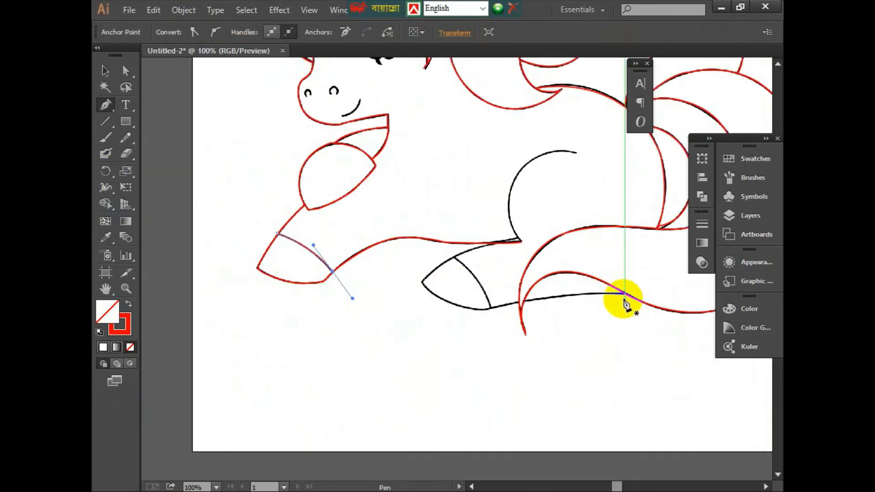
{"action": "scroll", "coordinate": [622, 315], "scroll_direction": "up", "scroll_amount": 3}
{"action": "left_click", "coordinate": [630, 327]}
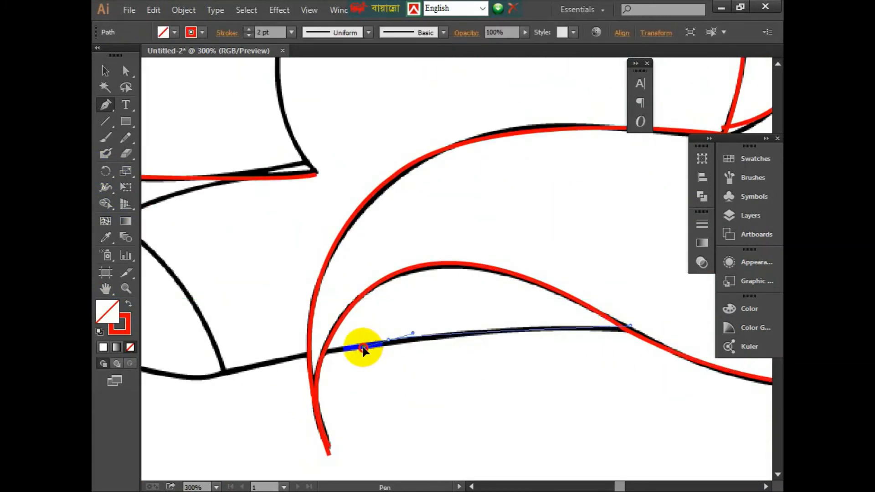
{"action": "left_click_drag", "start_coordinate": [363, 349], "coordinate": [363, 348]}
{"action": "left_click", "coordinate": [389, 341]}
{"action": "scroll", "coordinate": [322, 351], "scroll_direction": "up", "scroll_amount": 1}
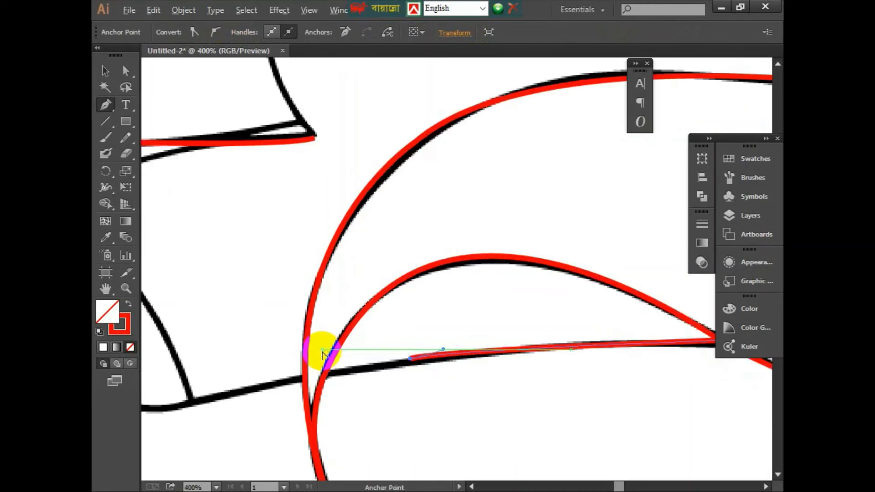
{"action": "scroll", "coordinate": [322, 355], "scroll_direction": "up", "scroll_amount": 1}
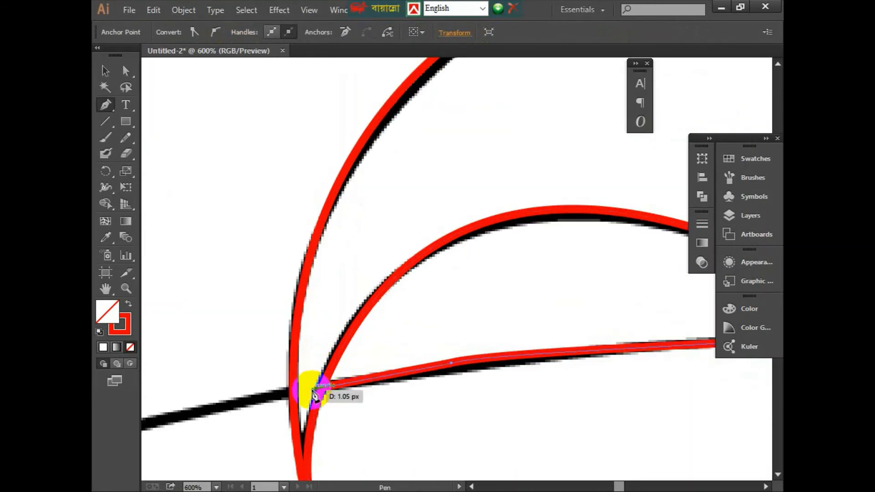
{"action": "left_click_drag", "start_coordinate": [315, 394], "coordinate": [423, 369]}
Trace the hind leg as a new path from the tail's outer edge around the hoof tip and up to the belly junction.
{"action": "scroll", "coordinate": [465, 328], "scroll_direction": "down", "scroll_amount": 3}
{"action": "left_click", "coordinate": [493, 359]}
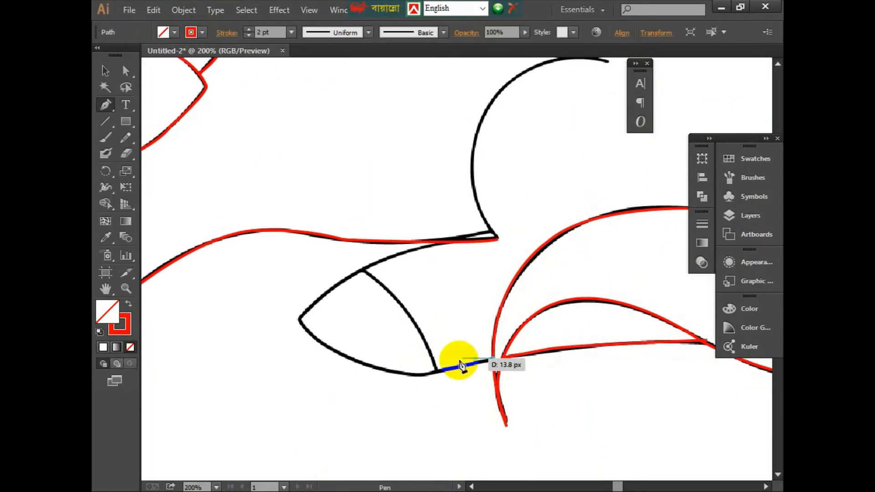
{"action": "left_click", "coordinate": [438, 373]}
{"action": "left_click_drag", "start_coordinate": [330, 350], "coordinate": [296, 306]}
{"action": "left_click", "coordinate": [330, 350]}
{"action": "left_click", "coordinate": [300, 318]}
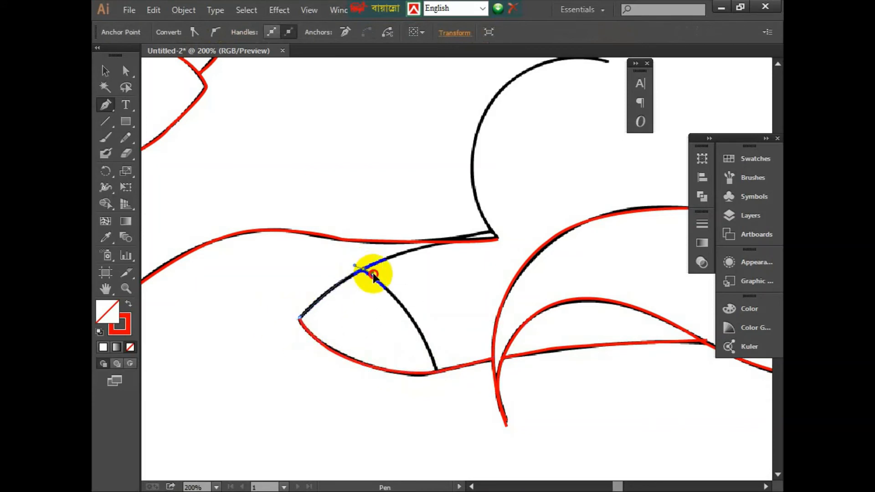
{"action": "left_click_drag", "start_coordinate": [405, 255], "coordinate": [405, 252]}
{"action": "left_click", "coordinate": [363, 270]}
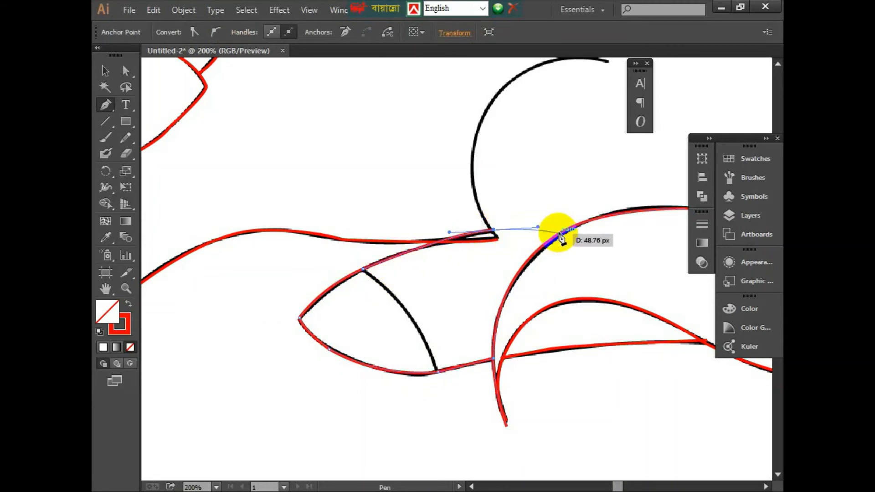
Trace the curved band line across the hind hoof as a separate path from its lower edge to its upper edge.
{"action": "scroll", "coordinate": [438, 371], "scroll_direction": "up", "scroll_amount": 5}
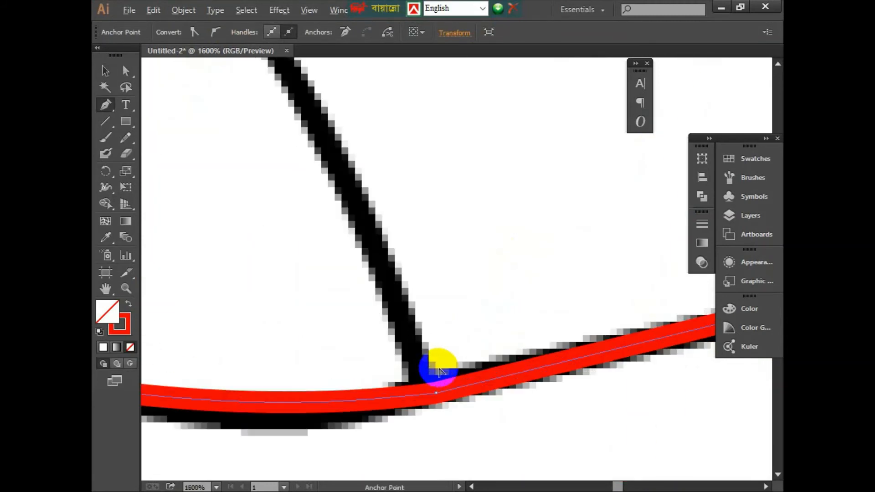
{"action": "left_click", "coordinate": [428, 408]}
{"action": "scroll", "coordinate": [385, 296], "scroll_direction": "down", "scroll_amount": 4}
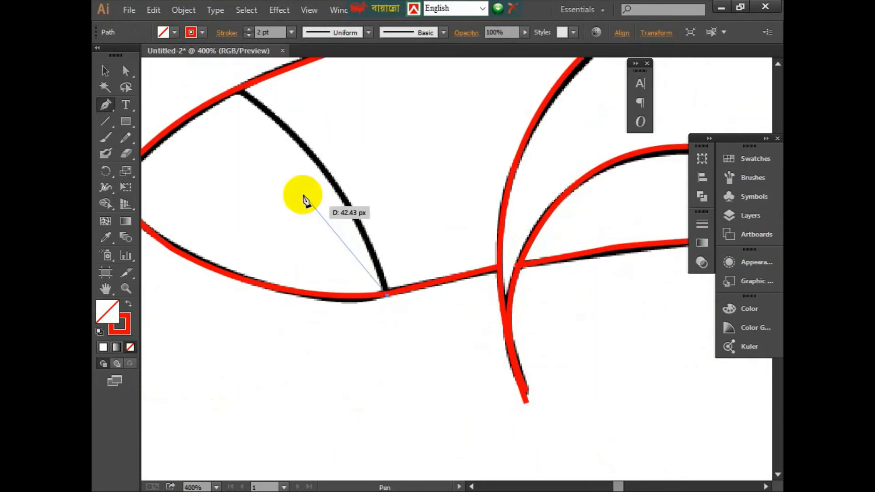
{"action": "left_click_drag", "start_coordinate": [392, 230], "coordinate": [290, 186]}
{"action": "key", "text": "v"}
Extend the belly path from the hind-leg junction up and around the haunch curve to its open end.
{"action": "key", "text": "p"}
{"action": "left_click_drag", "start_coordinate": [548, 166], "coordinate": [236, 385]}
{"action": "left_click_drag", "start_coordinate": [360, 390], "coordinate": [435, 264]}
{"action": "scroll", "coordinate": [430, 344], "scroll_direction": "down", "scroll_amount": 6}
{"action": "scroll", "coordinate": [430, 337], "scroll_direction": "up", "scroll_amount": 2}
{"action": "scroll", "coordinate": [434, 355], "scroll_direction": "down", "scroll_amount": 1}
{"action": "scroll", "coordinate": [418, 408], "scroll_direction": "down", "scroll_amount": 4}
{"action": "key", "text": "ctrl+z"}
{"action": "left_click", "coordinate": [411, 317]}
{"action": "left_click_drag", "start_coordinate": [466, 300], "coordinate": [504, 305]}
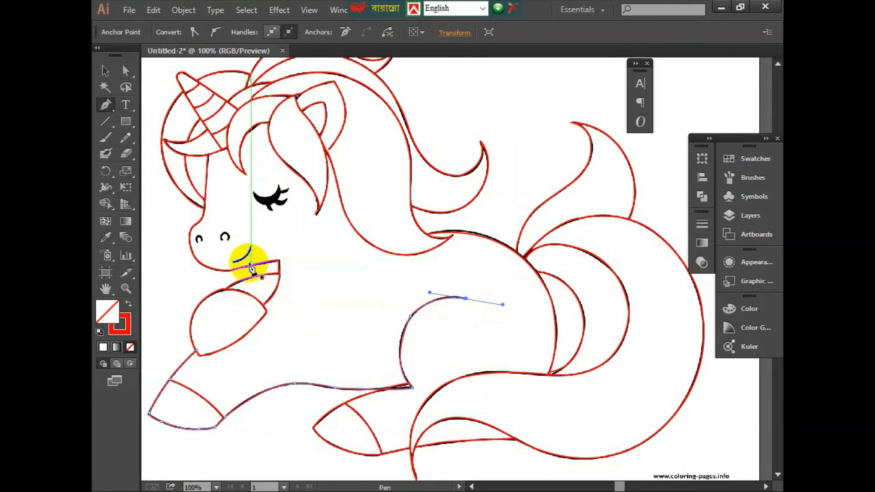
Trace the smile line on the muzzle as a new curved path.
{"action": "scroll", "coordinate": [247, 259], "scroll_direction": "up", "scroll_amount": 3}
{"action": "left_click_drag", "start_coordinate": [213, 295], "coordinate": [319, 287]}
{"action": "left_click", "coordinate": [308, 305]}
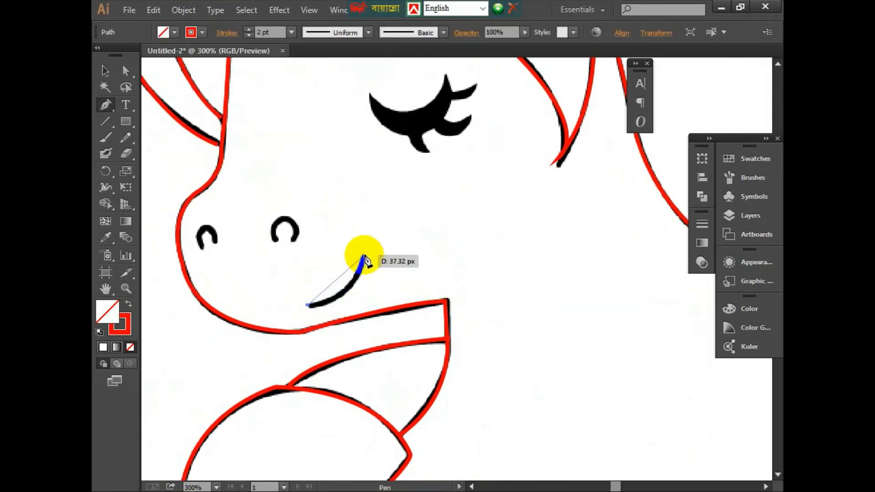
{"action": "left_click_drag", "start_coordinate": [365, 255], "coordinate": [376, 199]}
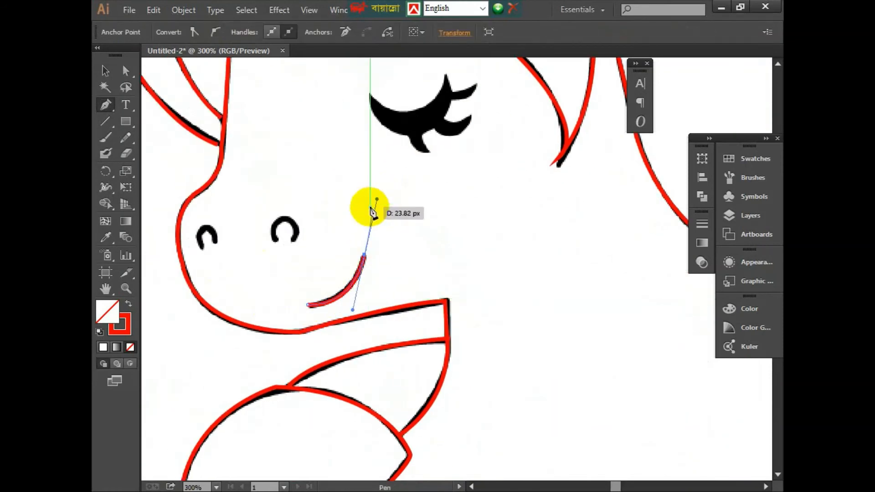
{"action": "left_click", "coordinate": [287, 230], "text": "ctrl"}
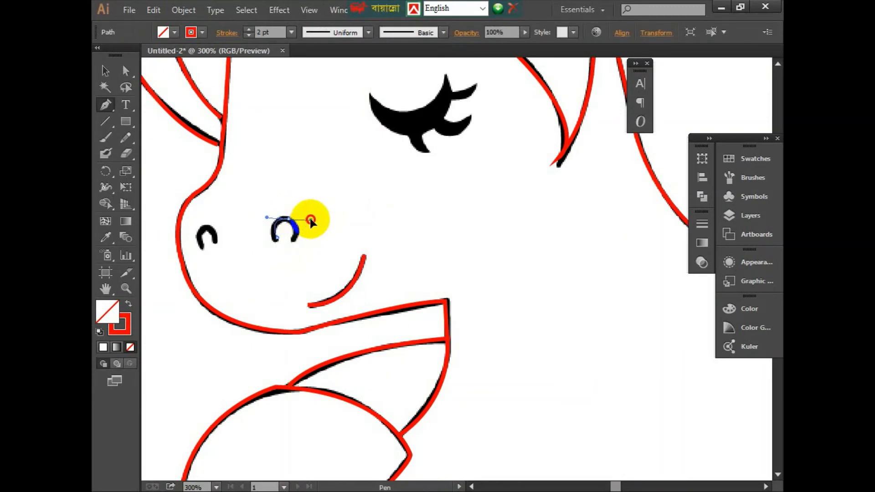
{"action": "left_click_drag", "start_coordinate": [310, 220], "coordinate": [311, 220]}
{"action": "key", "text": "ctrl+z"}
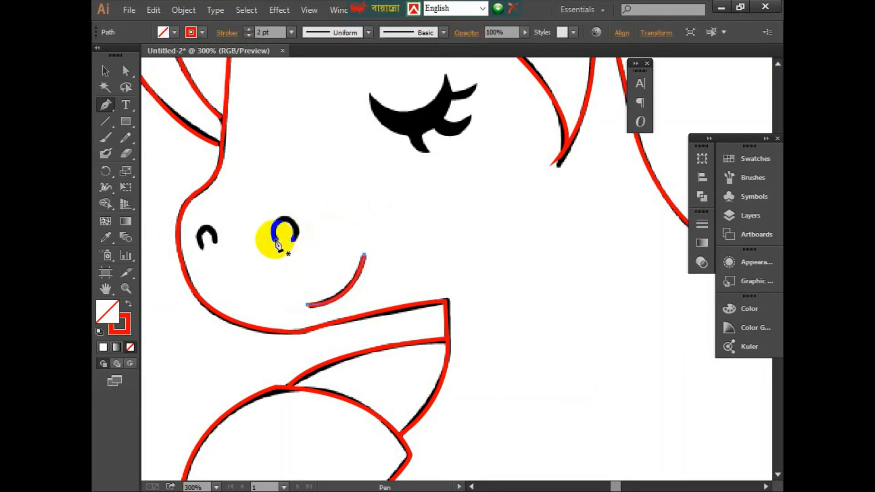
Trace the nostril nearest the smile as a new open arch-shaped path.
{"action": "scroll", "coordinate": [276, 240], "scroll_direction": "up", "scroll_amount": 4}
{"action": "left_click", "coordinate": [275, 319]}
{"action": "left_click_drag", "start_coordinate": [279, 246], "coordinate": [309, 227]}
{"action": "left_click", "coordinate": [279, 246]}
{"action": "left_click_drag", "start_coordinate": [348, 257], "coordinate": [316, 329]}
{"action": "key", "text": "v"}
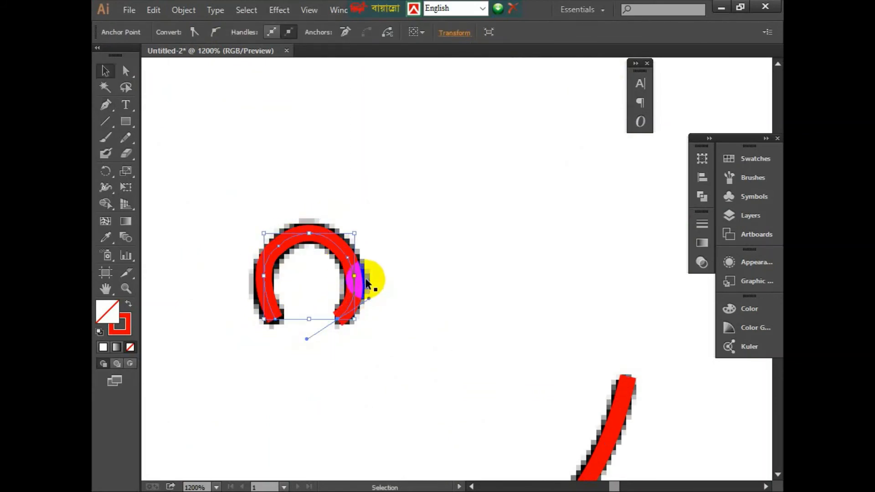
Trace the other nostril, near the muzzle's front edge, as a separate open arch-shaped path.
{"action": "key", "text": "p"}
{"action": "left_click_drag", "start_coordinate": [221, 275], "coordinate": [496, 281]}
{"action": "left_click", "coordinate": [258, 354]}
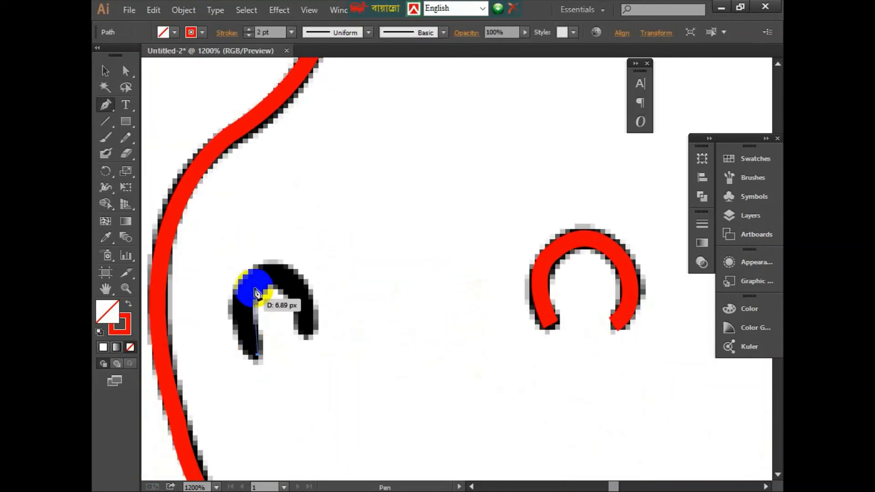
{"action": "left_click_drag", "start_coordinate": [257, 274], "coordinate": [291, 249]}
{"action": "left_click", "coordinate": [257, 275]}
{"action": "left_click_drag", "start_coordinate": [308, 336], "coordinate": [304, 433]}
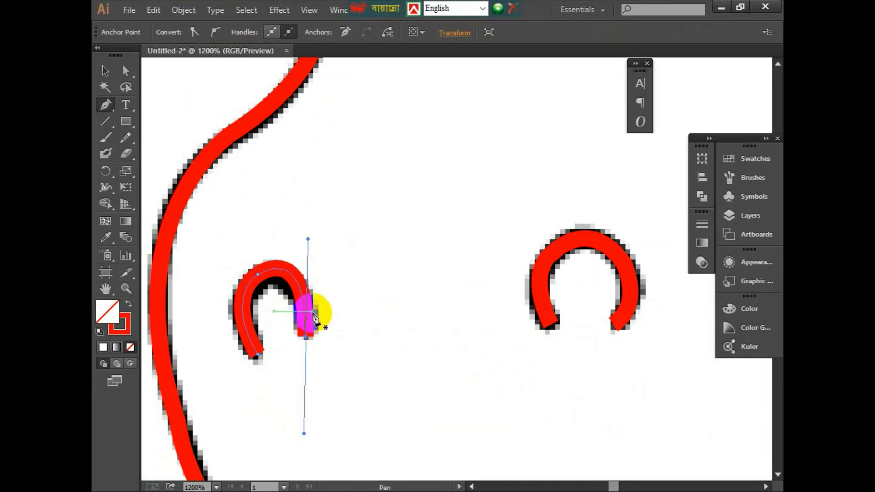
Start the closed-eye outline at the eyelid's outer corner, tracing the upper lid curve and the upright lash down to its base.
{"action": "scroll", "coordinate": [315, 319], "scroll_direction": "down", "scroll_amount": 4}
{"action": "left_click_drag", "start_coordinate": [482, 249], "coordinate": [267, 373]}
{"action": "scroll", "coordinate": [290, 320], "scroll_direction": "up", "scroll_amount": 3}
{"action": "left_click", "coordinate": [284, 306]}
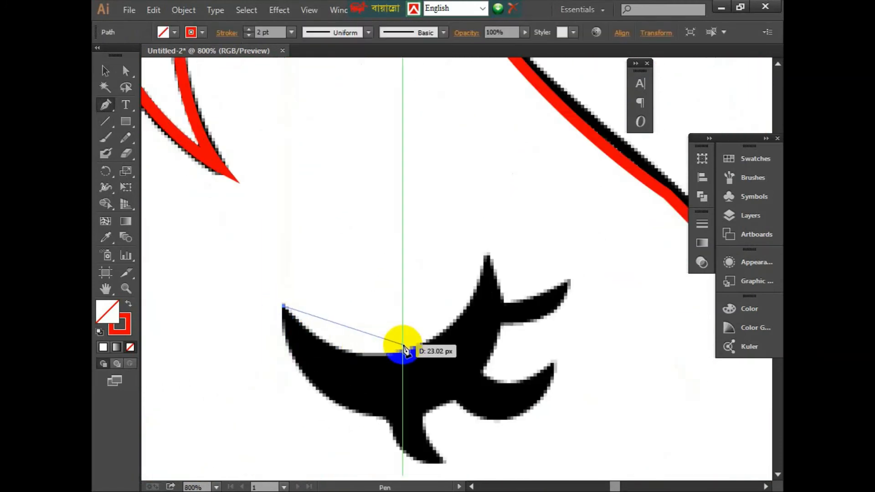
{"action": "left_click_drag", "start_coordinate": [404, 348], "coordinate": [476, 288]}
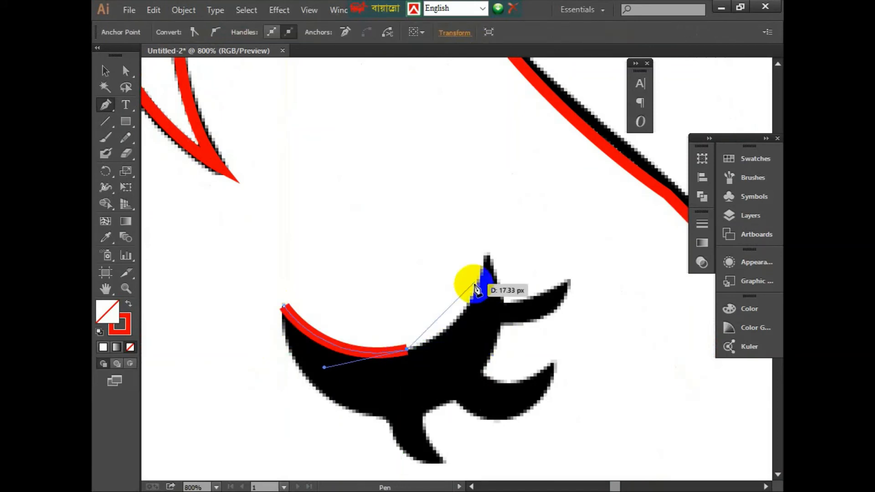
{"action": "left_click_drag", "start_coordinate": [486, 258], "coordinate": [509, 359]}
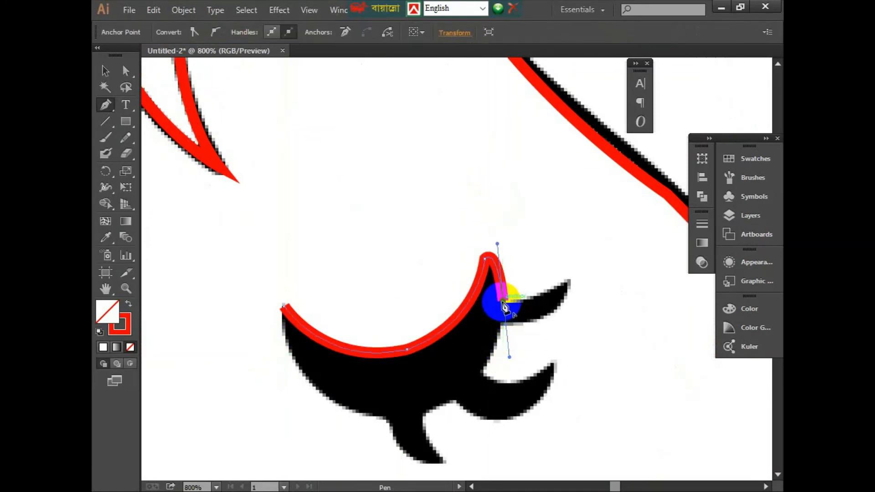
{"action": "left_click", "coordinate": [503, 302]}
Continue the eye outline around the upper side lash and along the upper edge of the lash beneath it to its tip.
{"action": "left_click_drag", "start_coordinate": [568, 283], "coordinate": [552, 378]}
{"action": "left_click", "coordinate": [552, 315]}
{"action": "left_click", "coordinate": [520, 381]}
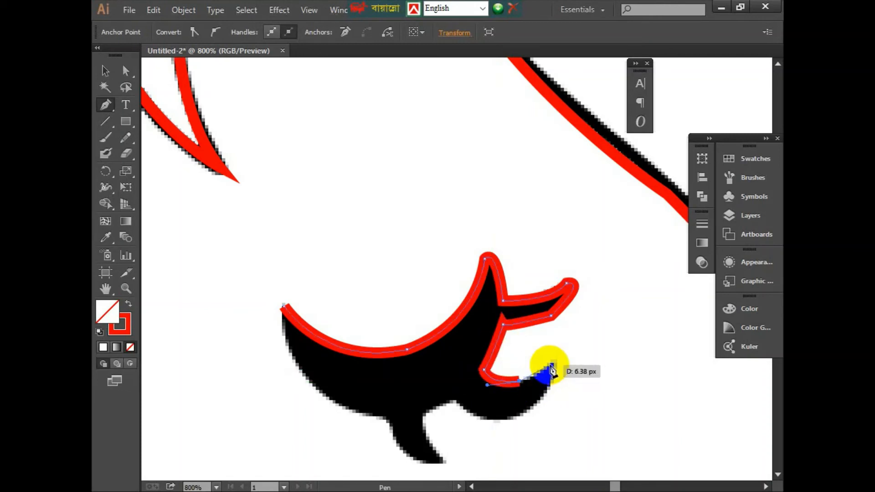
{"action": "left_click", "coordinate": [555, 362]}
Trace the underside of the lower side lash back to the eyelid's lower edge.
{"action": "scroll", "coordinate": [557, 364], "scroll_direction": "down", "scroll_amount": 2}
{"action": "left_click_drag", "start_coordinate": [540, 336], "coordinate": [523, 349]}
{"action": "left_click", "coordinate": [540, 337]}
{"action": "left_click_drag", "start_coordinate": [455, 338], "coordinate": [411, 300]}
{"action": "left_click", "coordinate": [456, 340]}
Trace the downward lash and the eyelid's lower curve back to the eye's starting corner.
{"action": "left_click_drag", "start_coordinate": [423, 355], "coordinate": [464, 398]}
{"action": "left_click", "coordinate": [445, 395]}
{"action": "mouse_move", "coordinate": [391, 369]}
{"action": "left_mouse_down"}
{"action": "mouse_move", "coordinate": [382, 323]}
{"action": "mouse_move", "coordinate": [361, 322]}
{"action": "mouse_move", "coordinate": [351, 358]}
{"action": "mouse_move", "coordinate": [347, 348]}
{"action": "left_mouse_up"}
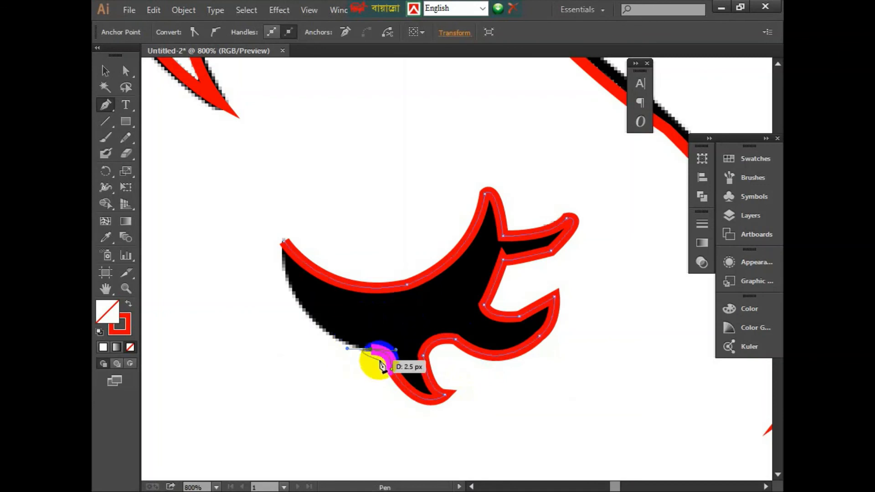
{"action": "left_click", "coordinate": [372, 350]}
{"action": "mouse_move", "coordinate": [282, 247]}
{"action": "left_mouse_down"}
{"action": "mouse_move", "coordinate": [293, 185]}
{"action": "mouse_move", "coordinate": [278, 154]}
{"action": "left_mouse_up"}
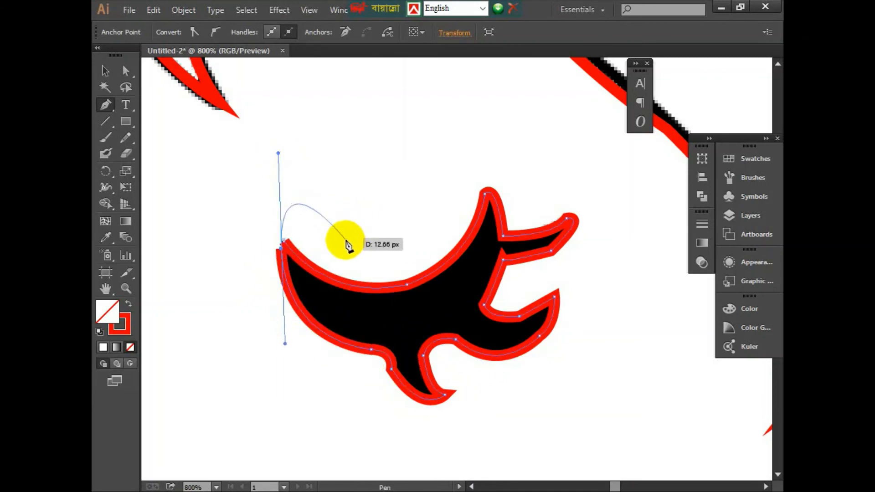
Swap the eye shape's fill and stroke so it has a solid red fill and no outline.
{"action": "key", "text": "v"}
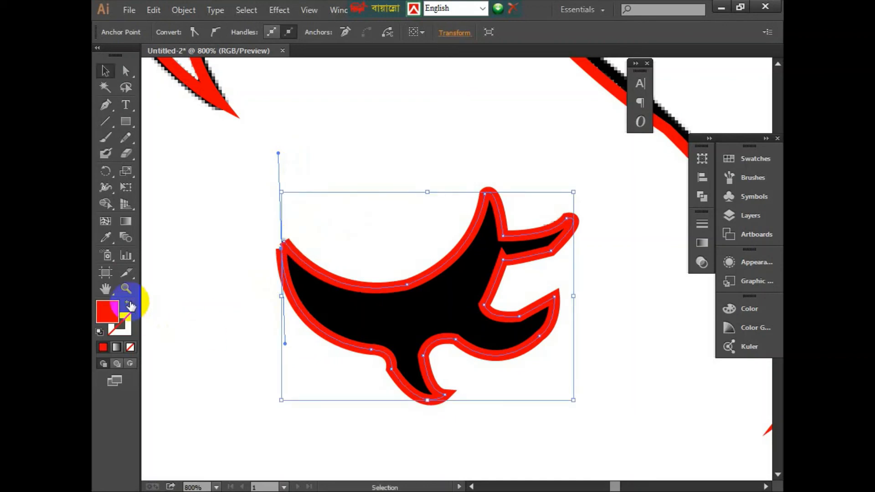
{"action": "left_click", "coordinate": [129, 304]}
{"action": "key", "text": "p"}
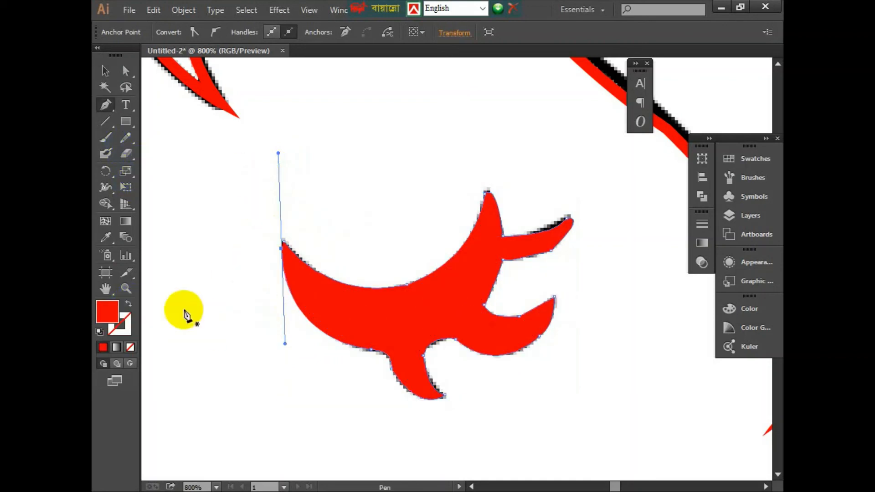
Move the original coloring-page image off the artboard, placing it beside the traced unicorn.
{"action": "scroll", "coordinate": [182, 313], "scroll_direction": "down", "scroll_amount": 5}
{"action": "scroll", "coordinate": [187, 313], "scroll_direction": "down", "scroll_amount": 3, "text": "alt"}
{"action": "scroll", "coordinate": [295, 309], "scroll_direction": "down", "scroll_amount": 3}
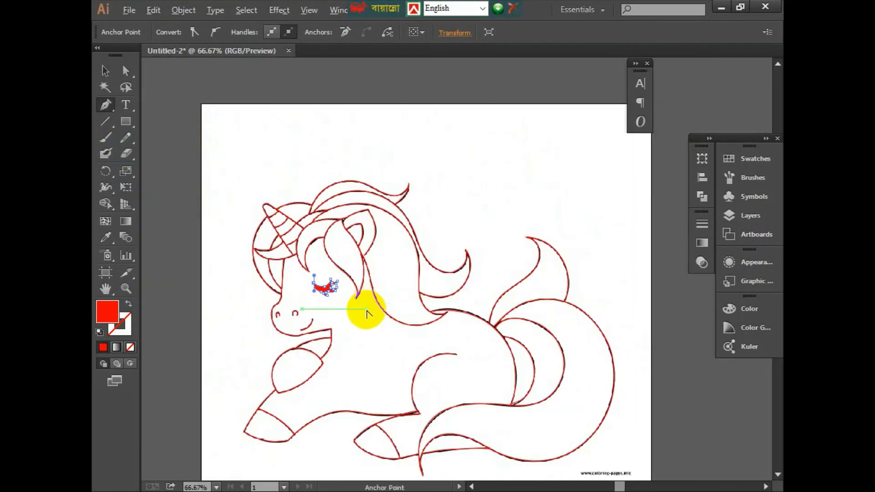
{"action": "left_click", "coordinate": [106, 73]}
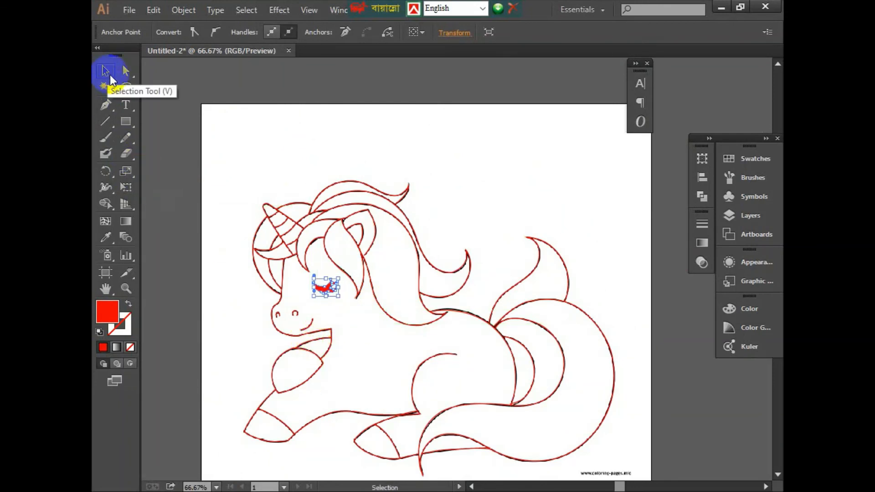
{"action": "left_click", "coordinate": [228, 133]}
{"action": "left_click", "coordinate": [242, 185]}
{"action": "mouse_move", "coordinate": [242, 185]}
{"action": "left_mouse_down"}
{"action": "mouse_move", "coordinate": [255, 196]}
{"action": "mouse_move", "coordinate": [342, 172]}
{"action": "mouse_move", "coordinate": [386, 120]}
{"action": "mouse_move", "coordinate": [542, 267]}
{"action": "mouse_move", "coordinate": [244, 332]}
{"action": "left_mouse_up"}
{"action": "scroll", "coordinate": [386, 119], "scroll_direction": "down", "scroll_amount": 2}
{"action": "left_click_drag", "start_coordinate": [440, 315], "coordinate": [401, 341]}
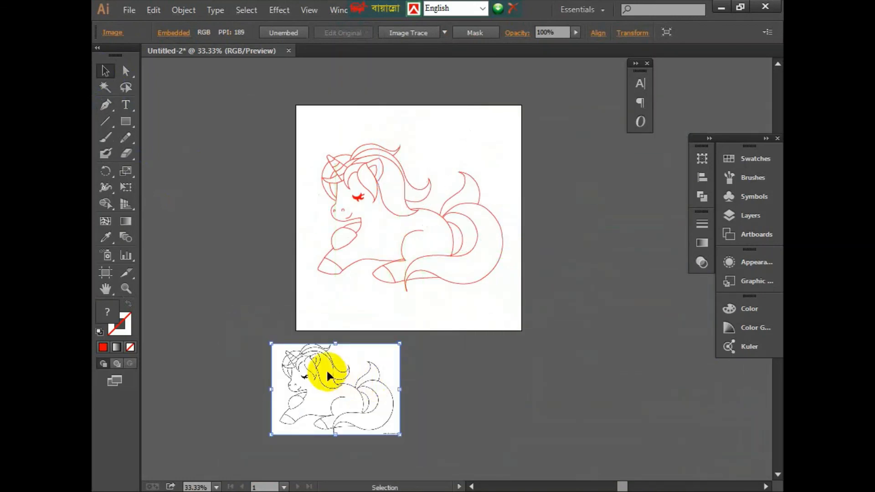
{"action": "left_click_drag", "start_coordinate": [322, 371], "coordinate": [221, 168]}
Group all the traced unicorn paths into one object.
{"action": "left_click_drag", "start_coordinate": [315, 129], "coordinate": [424, 269]}
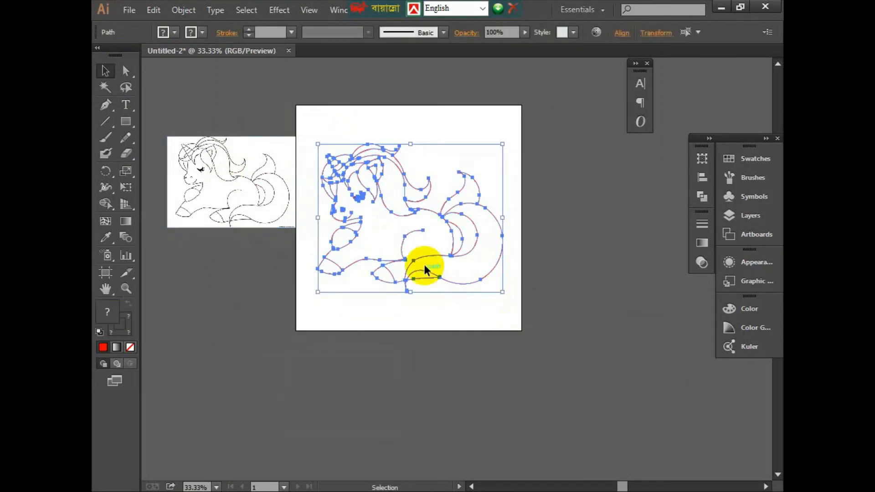
{"action": "right_click", "coordinate": [413, 232]}
{"action": "left_click", "coordinate": [487, 337]}
{"action": "left_click", "coordinate": [496, 380]}
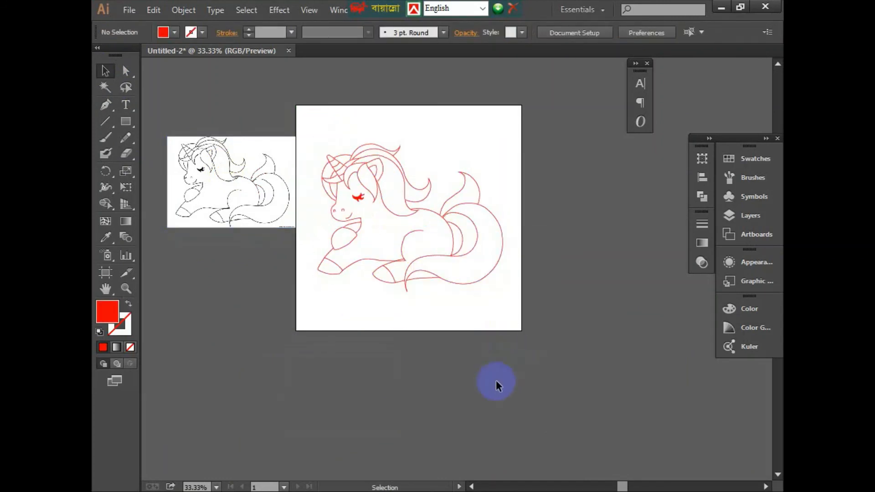
Give the unicorn group a red stroke with a 13 pt weight.
{"action": "left_click_drag", "start_coordinate": [310, 138], "coordinate": [529, 306]}
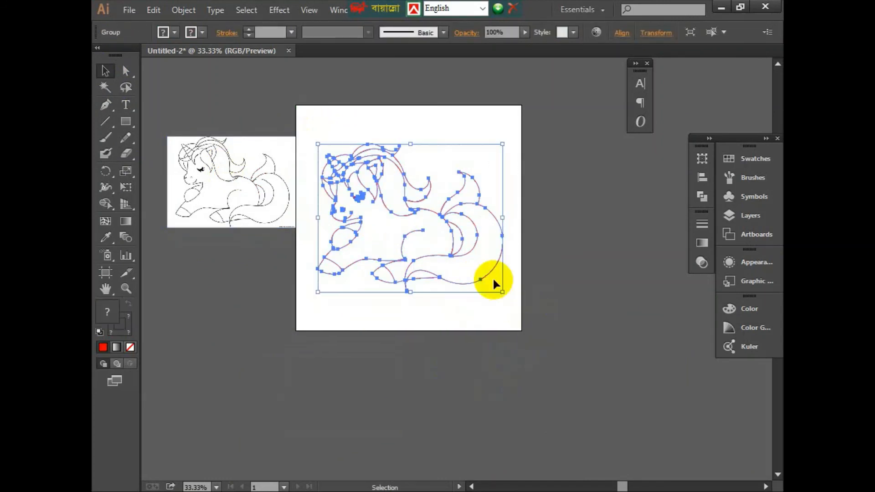
{"action": "left_click", "coordinate": [175, 32]}
{"action": "left_click", "coordinate": [148, 56]}
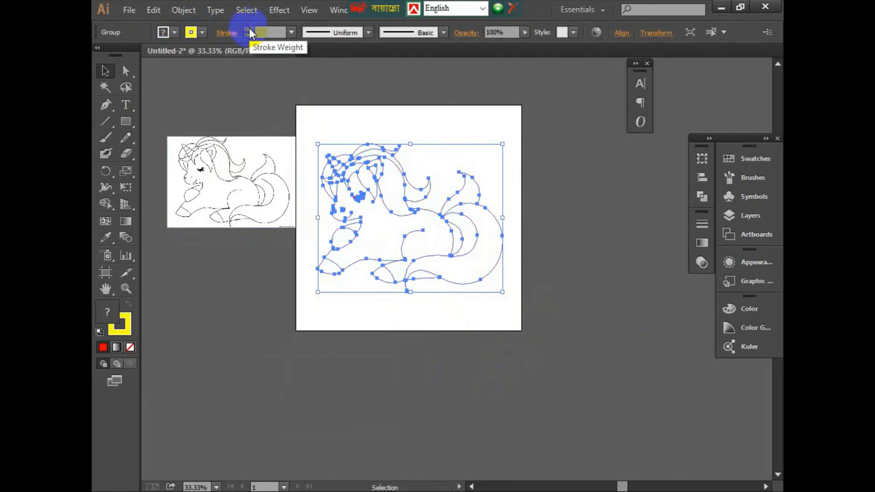
{"action": "left_click", "coordinate": [202, 32]}
{"action": "left_click", "coordinate": [140, 55]}
{"action": "left_click", "coordinate": [560, 333]}
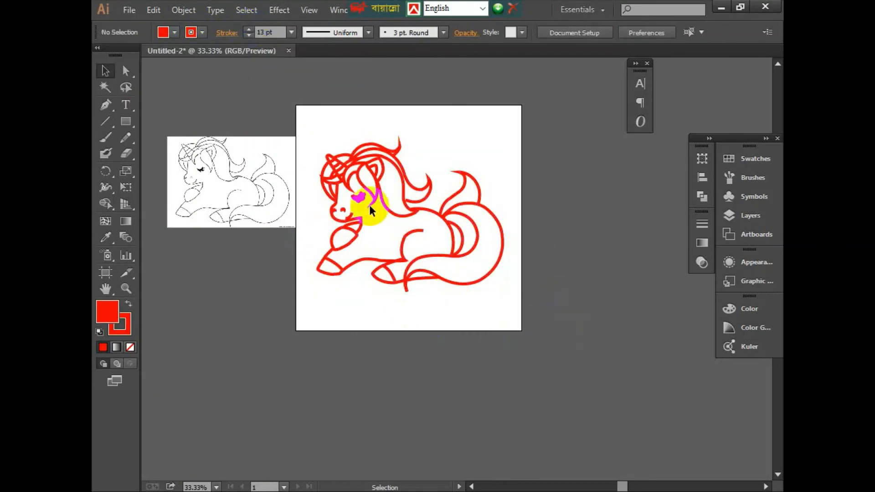
Change the unicorn group's stroke color to RGB Green.
{"action": "left_click_drag", "start_coordinate": [369, 209], "coordinate": [502, 289]}
{"action": "left_click", "coordinate": [202, 33]}
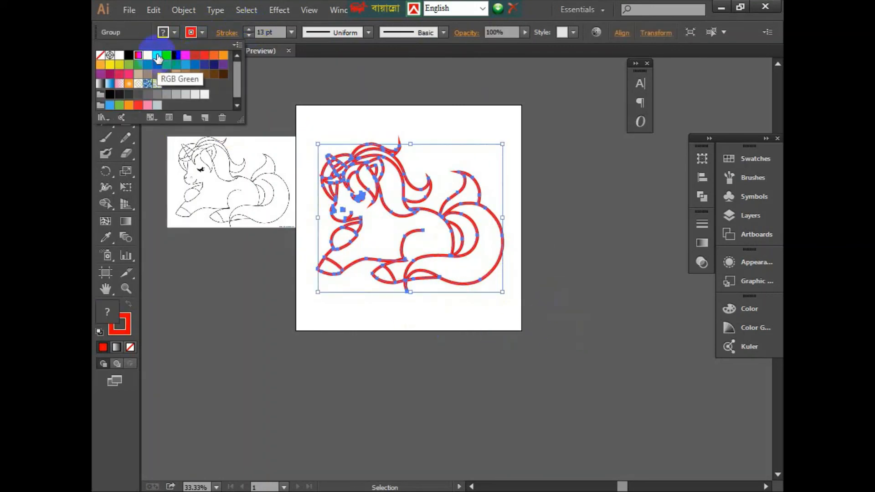
{"action": "left_click", "coordinate": [157, 55]}
{"action": "left_click", "coordinate": [622, 278]}
Change the unicorn group's stroke color to dark blue.
{"action": "left_click", "coordinate": [203, 32]}
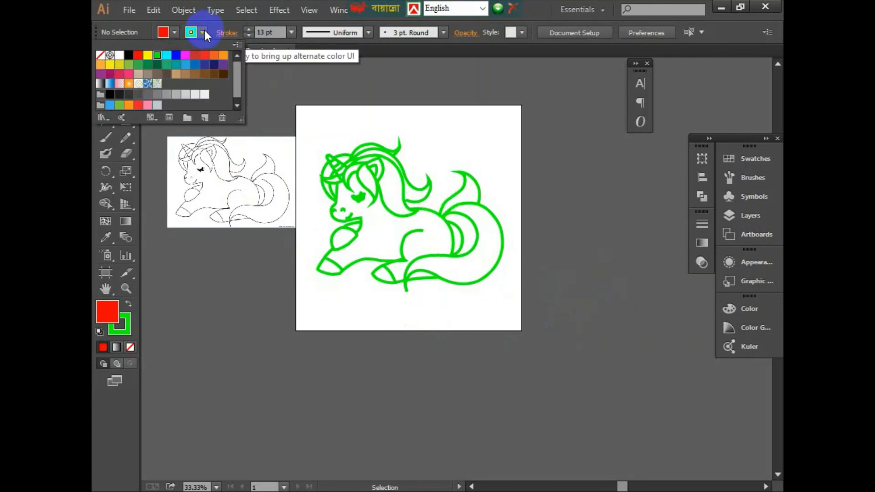
{"action": "left_click_drag", "start_coordinate": [354, 137], "coordinate": [496, 285]}
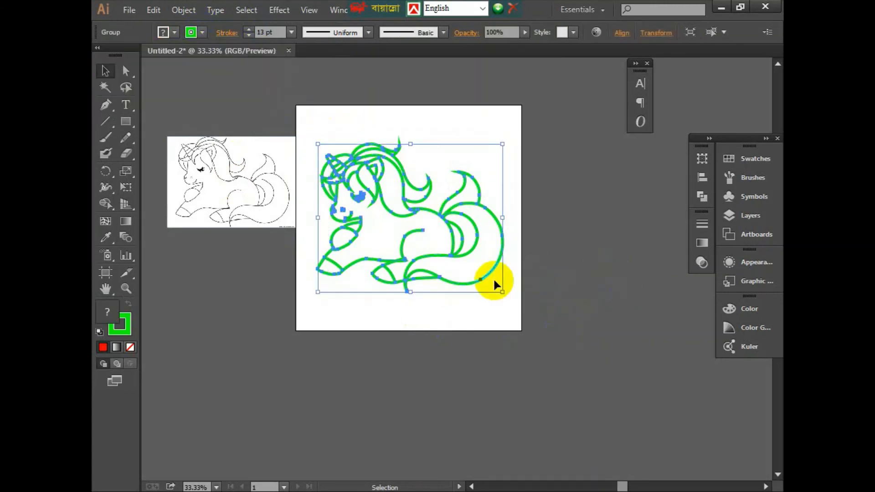
{"action": "left_click", "coordinate": [202, 32]}
{"action": "left_click", "coordinate": [215, 64]}
{"action": "left_click", "coordinate": [218, 194]}
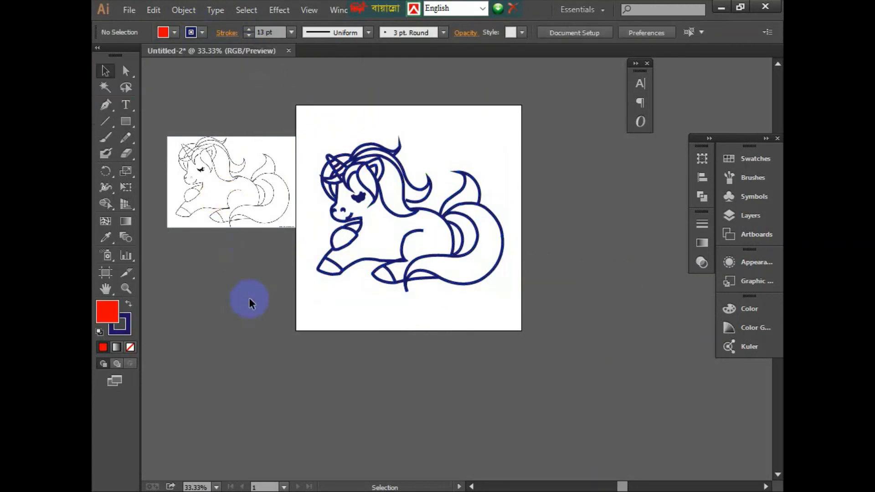
Change the unicorn group's stroke color to black.
{"action": "left_click", "coordinate": [204, 32]}
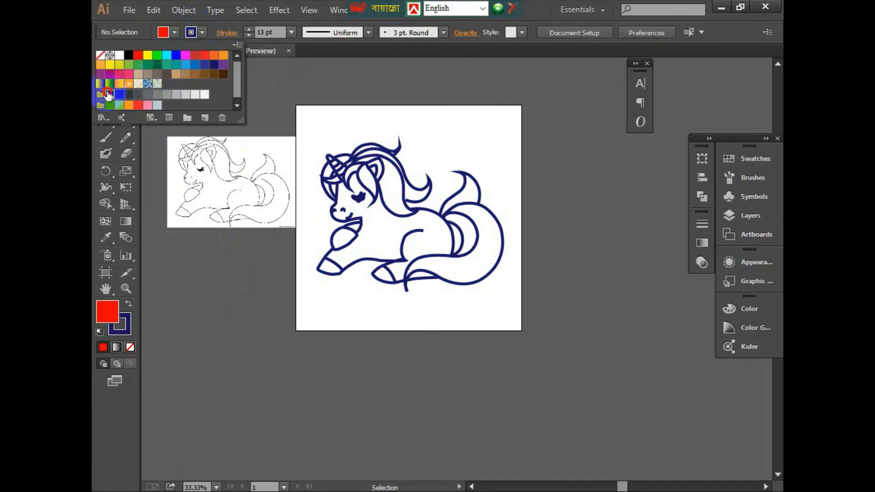
{"action": "left_click_drag", "start_coordinate": [323, 127], "coordinate": [493, 310]}
{"action": "left_click", "coordinate": [204, 31]}
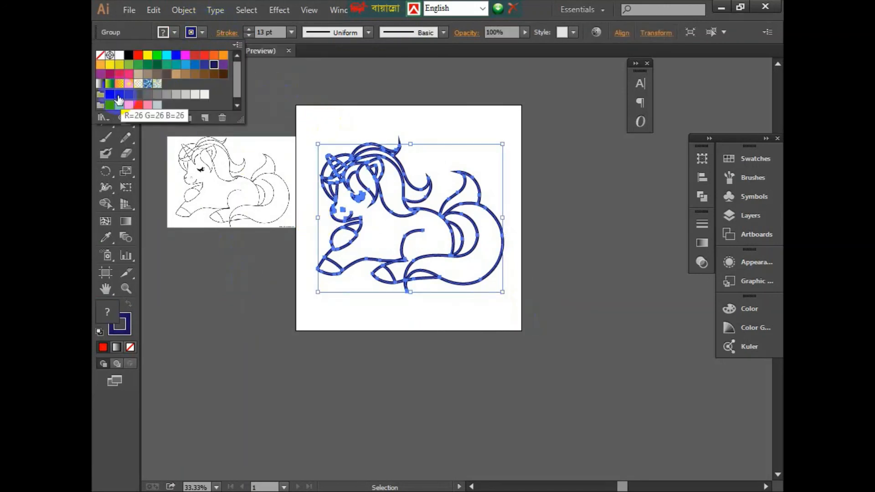
{"action": "left_click", "coordinate": [111, 101]}
{"action": "left_click", "coordinate": [247, 294]}
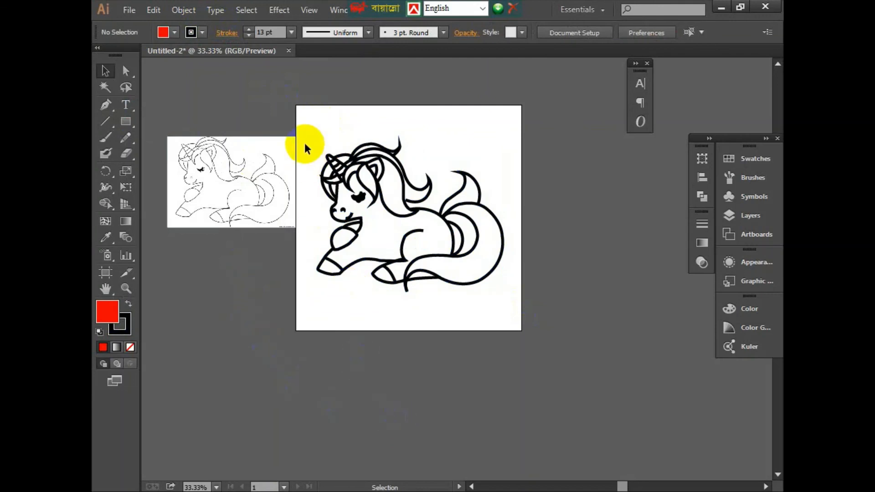
Reduce the unicorn group's stroke weight to 7 pt.
{"action": "left_click_drag", "start_coordinate": [305, 145], "coordinate": [410, 214]}
{"action": "left_click", "coordinate": [248, 35]}
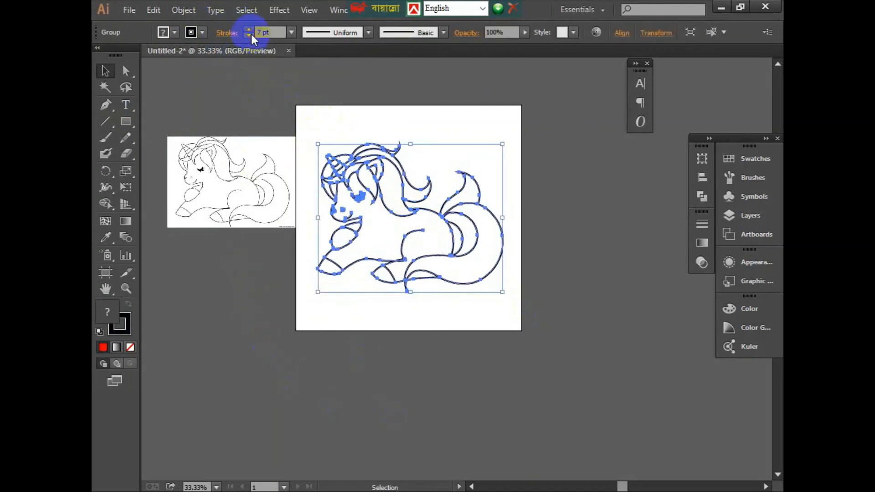
{"action": "left_click", "coordinate": [453, 369]}
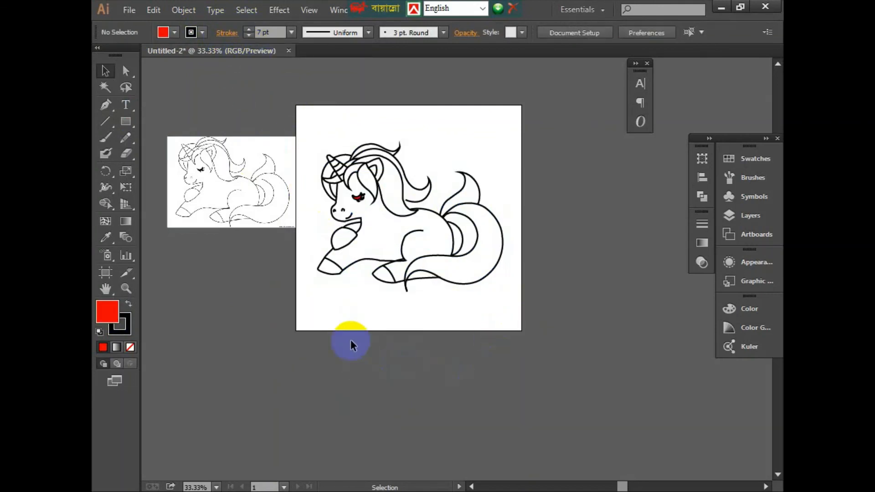